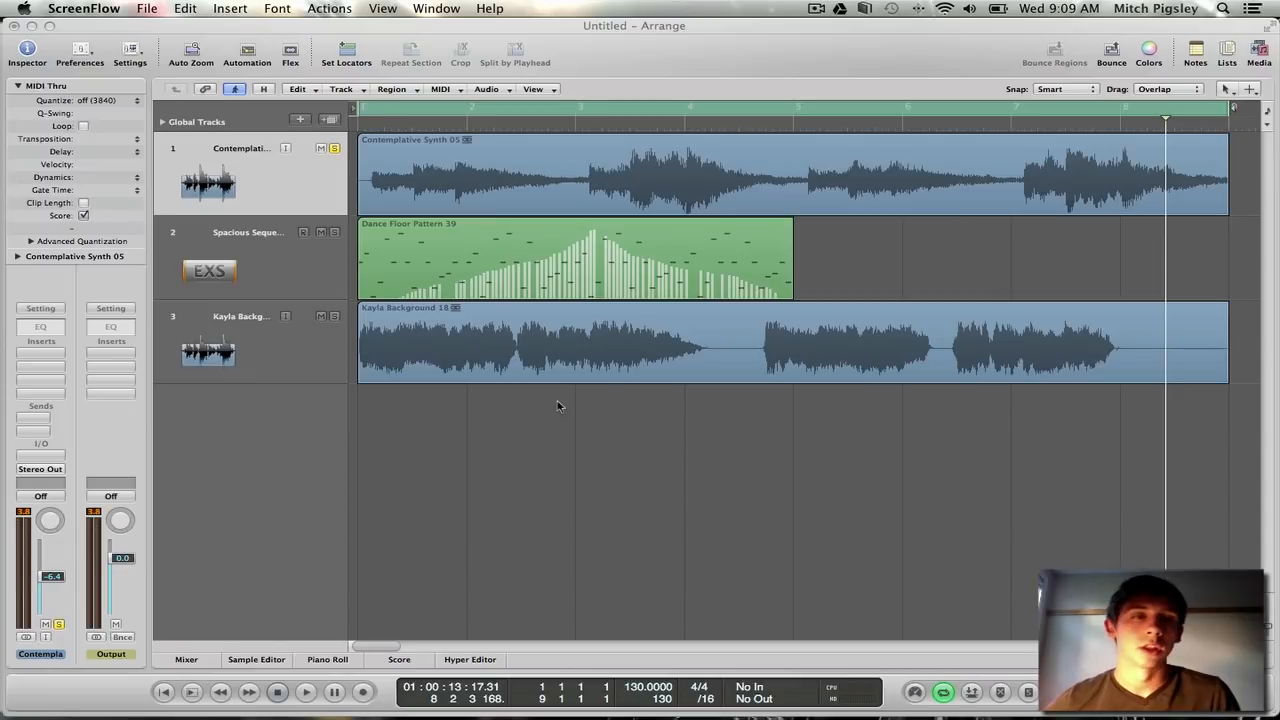
# Step: Insert a stereo AutoFilter on the Contemplative Synth 05 track and move its window clear of the synth region
pyautogui.click(42, 354)
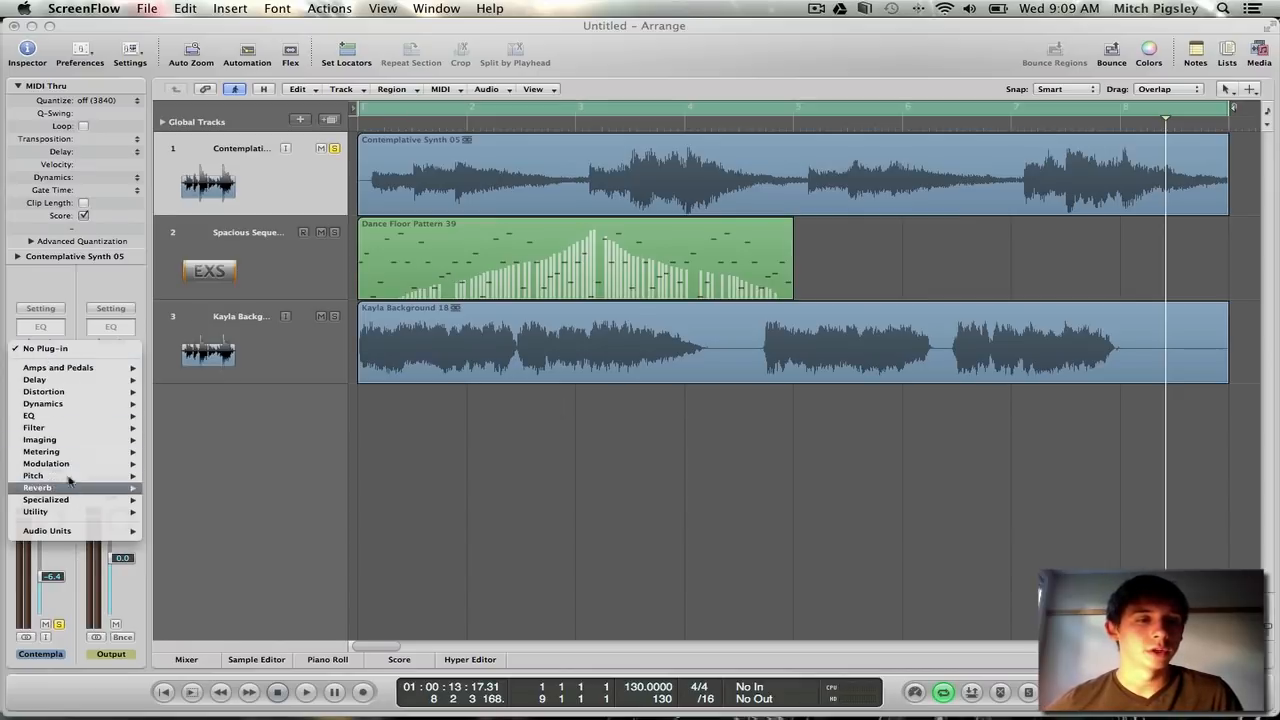
pyautogui.moveTo(80, 428)
pyautogui.moveTo(220, 428)
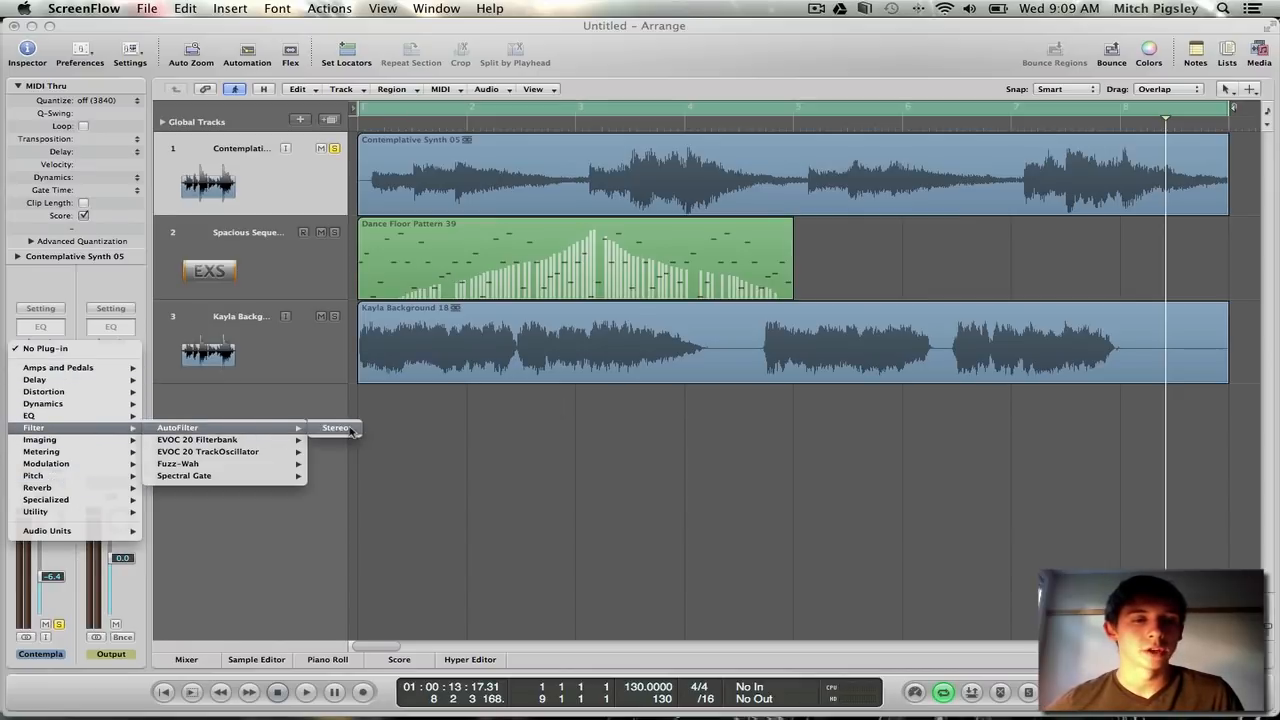
pyautogui.click(340, 428)
pyautogui.moveTo(476, 72); pyautogui.dragTo(881, 106)
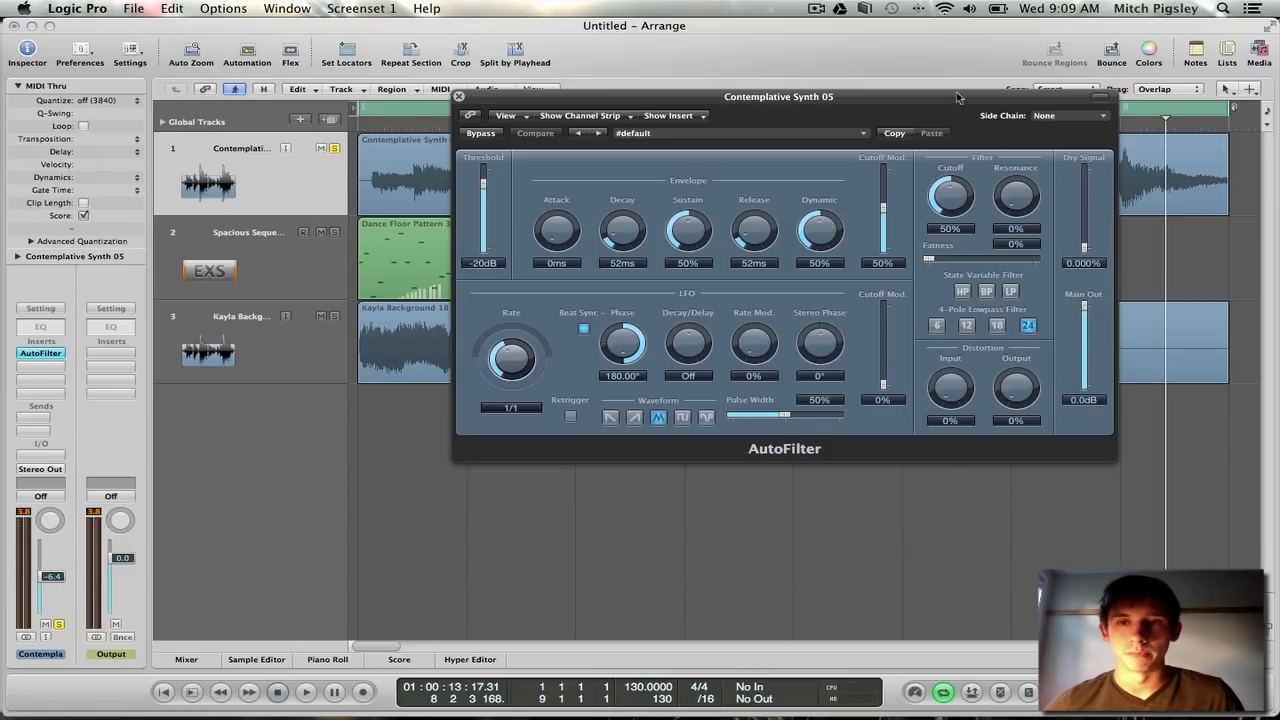
pyautogui.moveTo(957, 97); pyautogui.dragTo(821, 26)
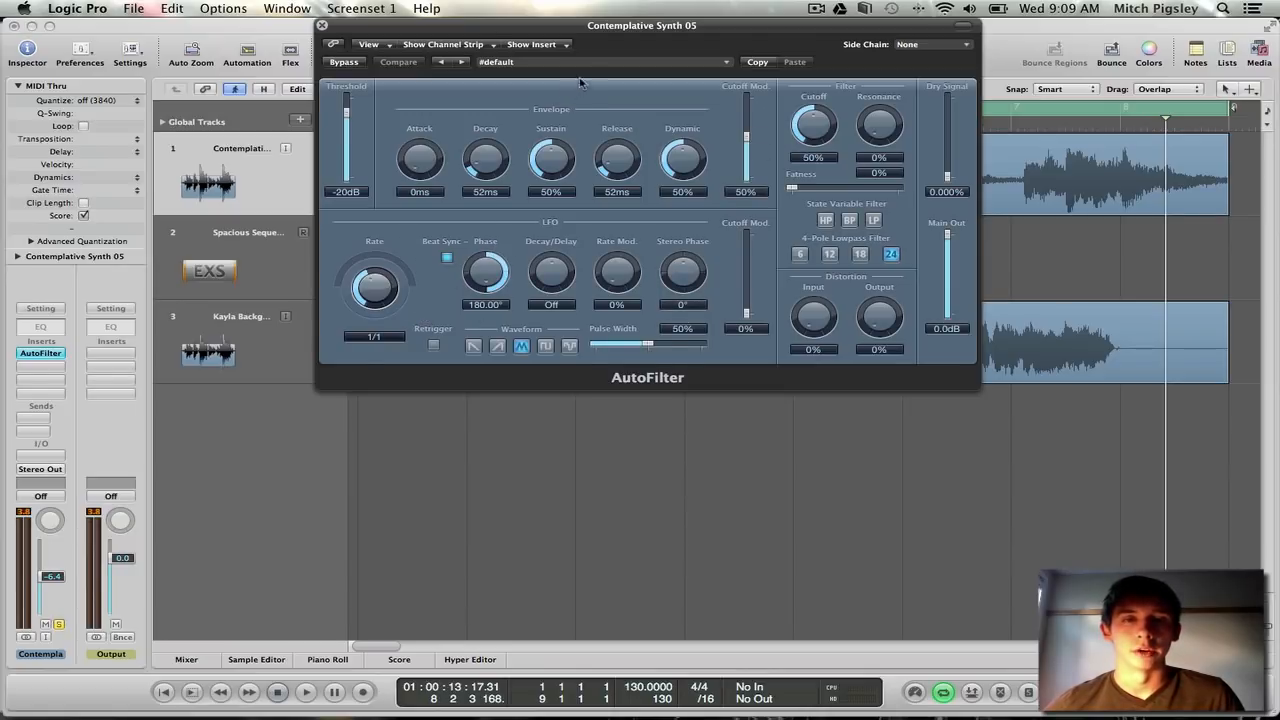
pyautogui.moveTo(624, 32); pyautogui.dragTo(888, 297)
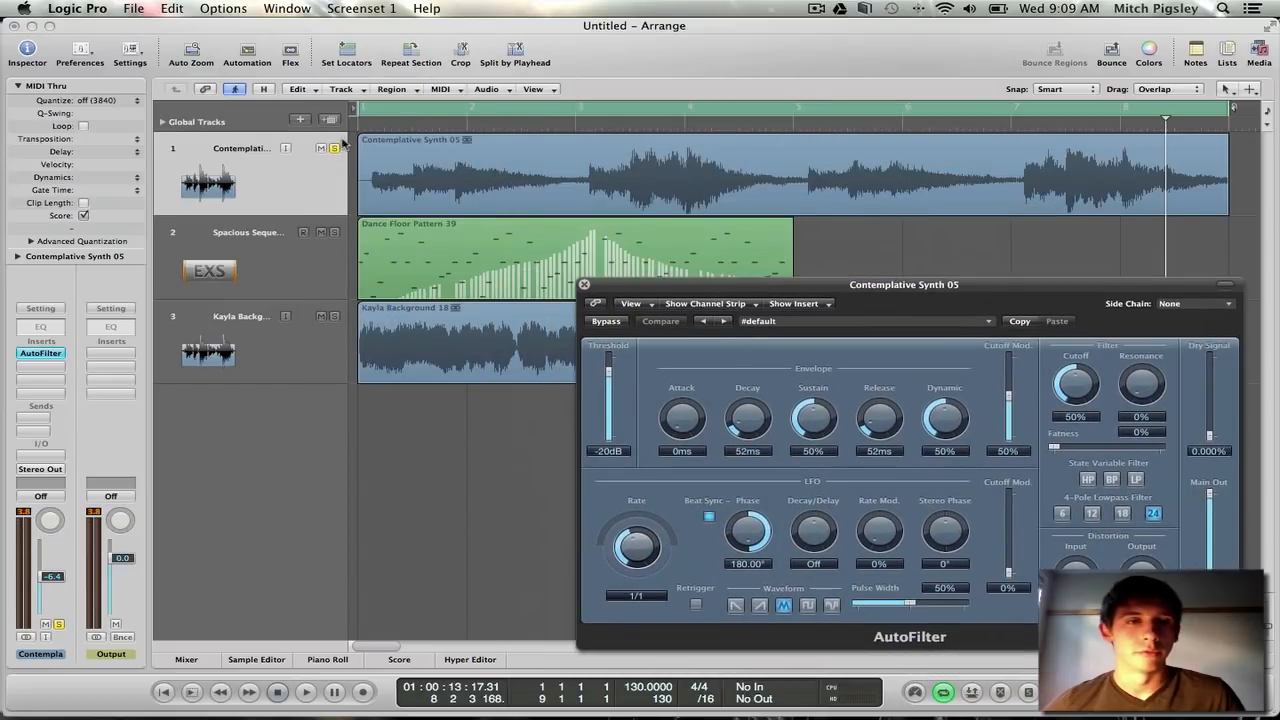
# Step: Audition the synth from the project start with the AutoFilter bypassed, and re-enable the filter
pyautogui.click(606, 320)
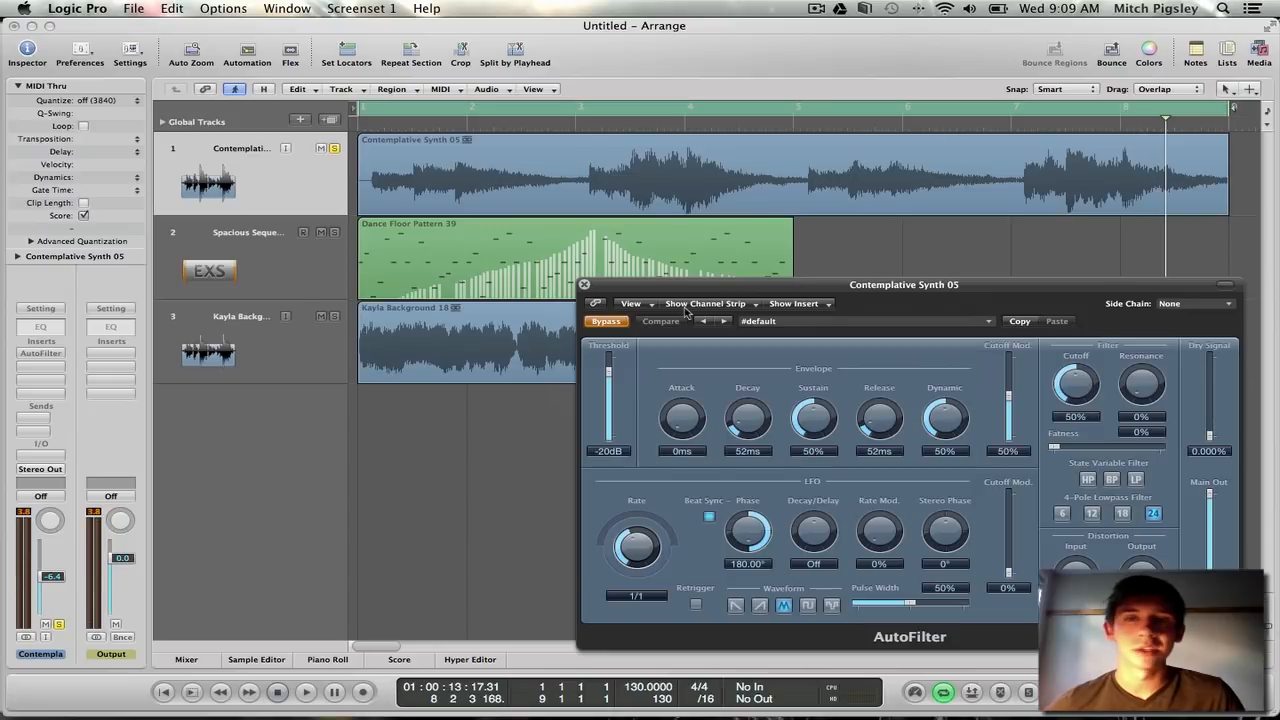
pyautogui.click(166, 693)
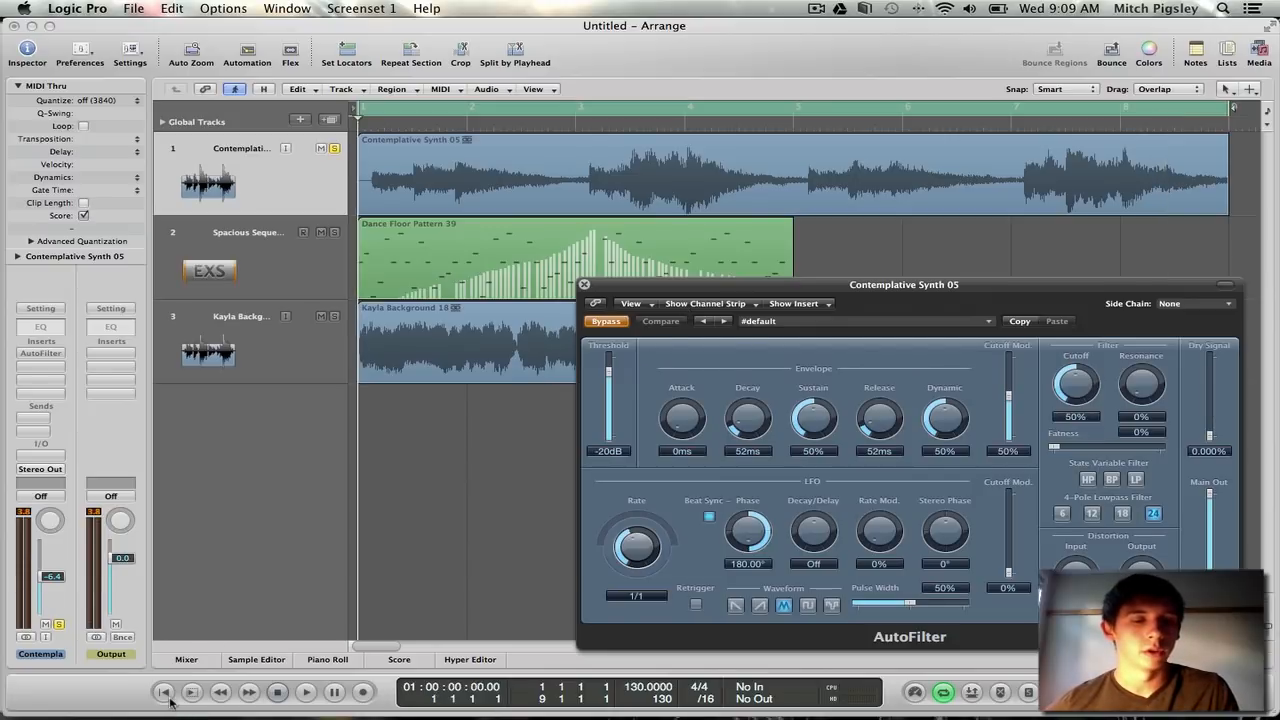
pyautogui.press('space')
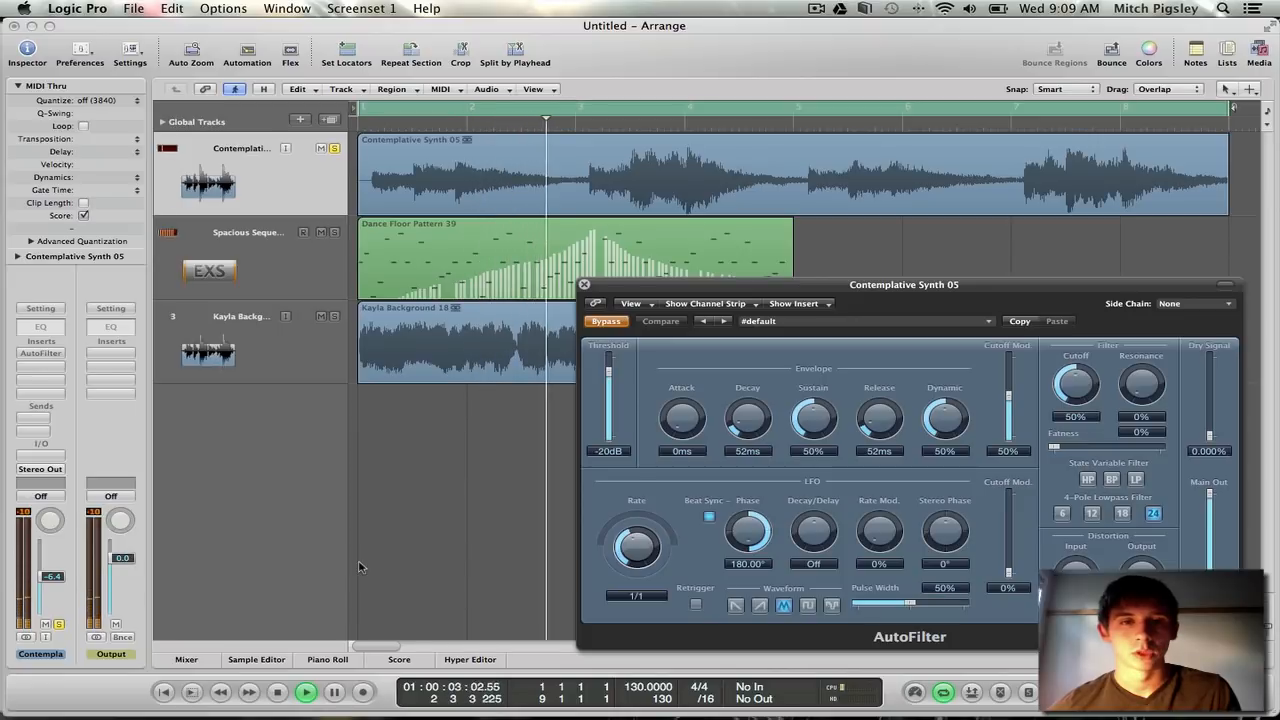
pyautogui.press('space')
pyautogui.moveTo(818, 288); pyautogui.dragTo(735, 187)
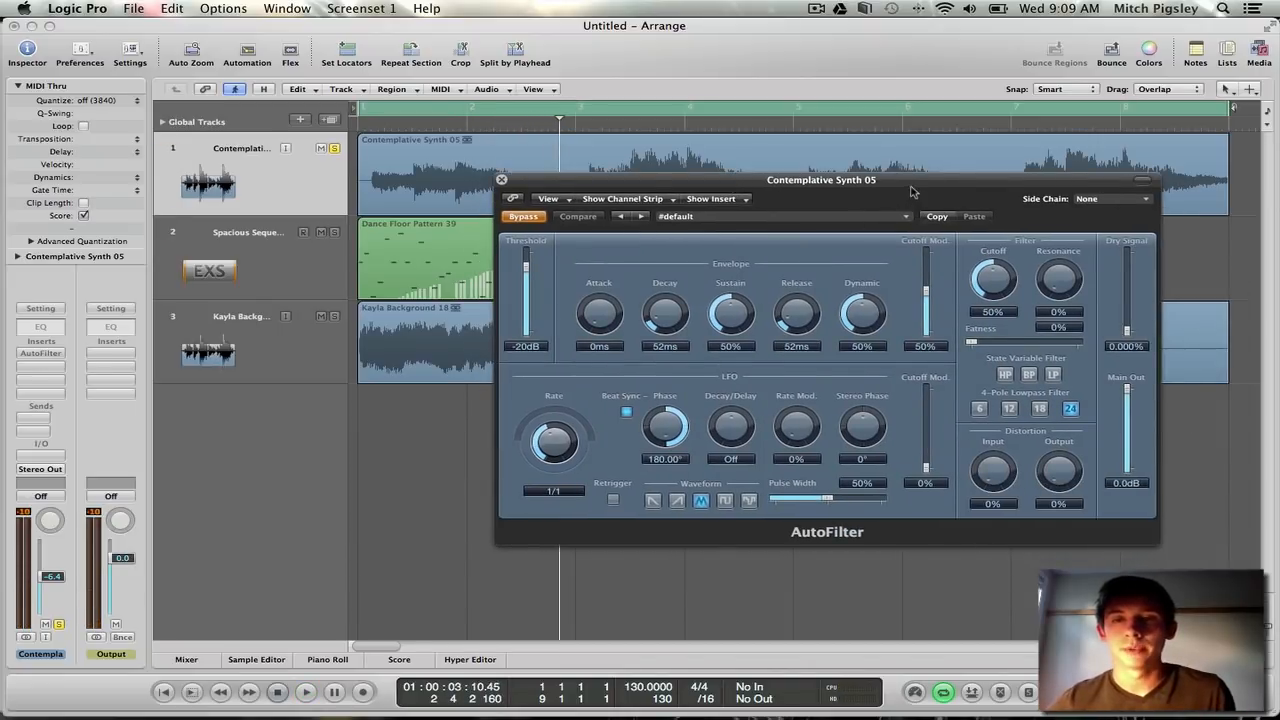
pyautogui.moveTo(906, 185); pyautogui.dragTo(888, 226)
pyautogui.click(494, 183)
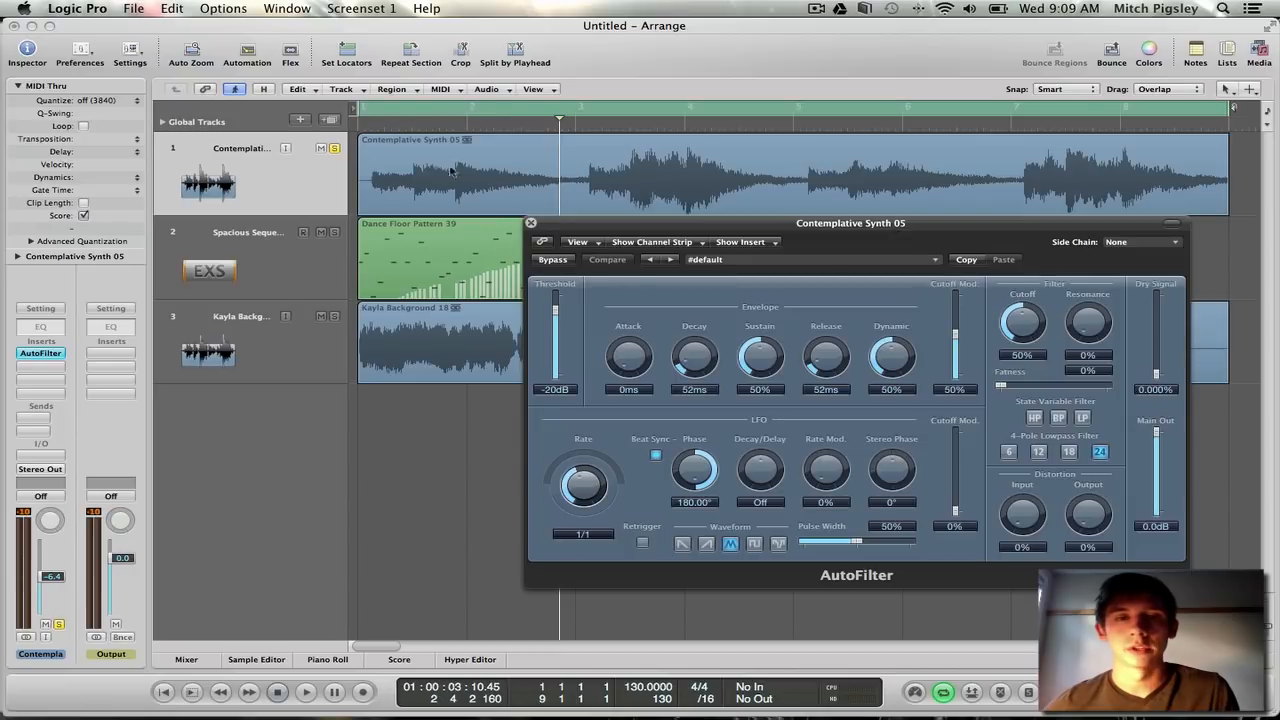
# Step: With the loop playing, set the AutoFilter's LFO cutoff modulation to 44% and the LFO rate to 1/8
pyautogui.press('space')
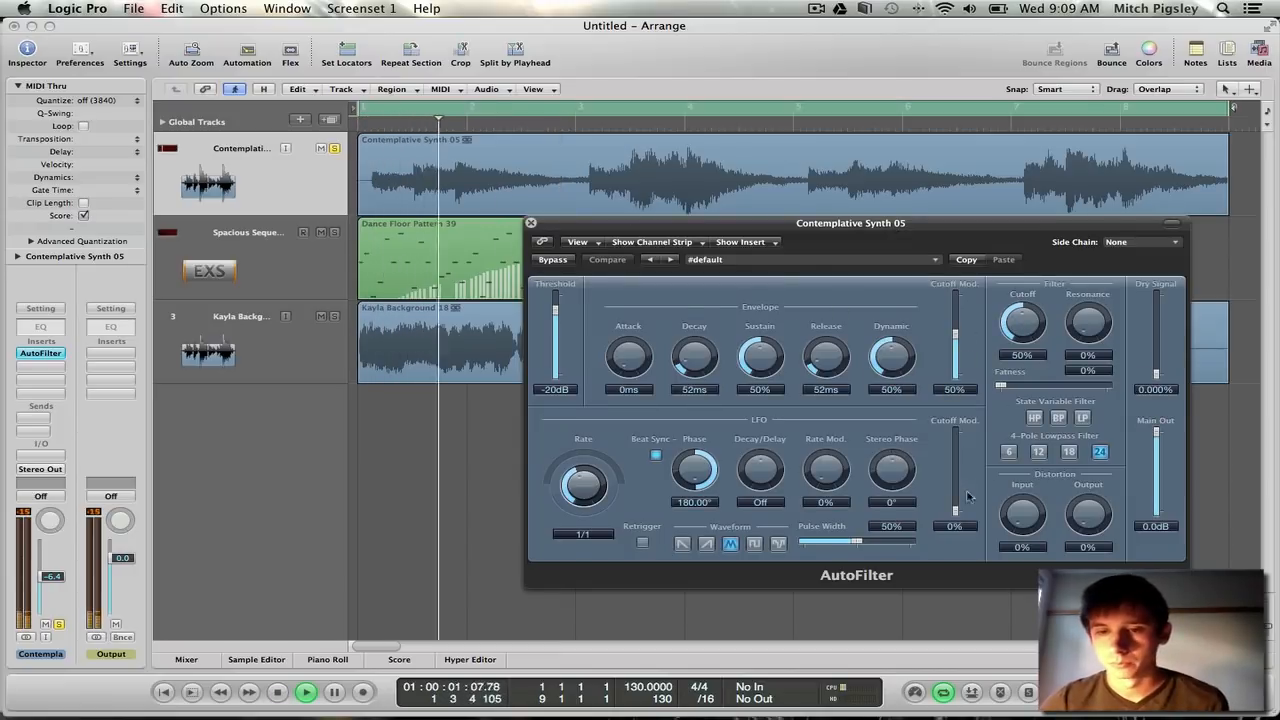
pyautogui.moveTo(956, 510); pyautogui.dragTo(958, 477)
pyautogui.moveTo(583, 478); pyautogui.dragTo(585, 457)
# Step: Set the filter's fatness to 88%, resonance to 13%, cutoff to 30% and 4-pole lowpass slope to 12
pyautogui.moveTo(1006, 388); pyautogui.dragTo(1090, 387)
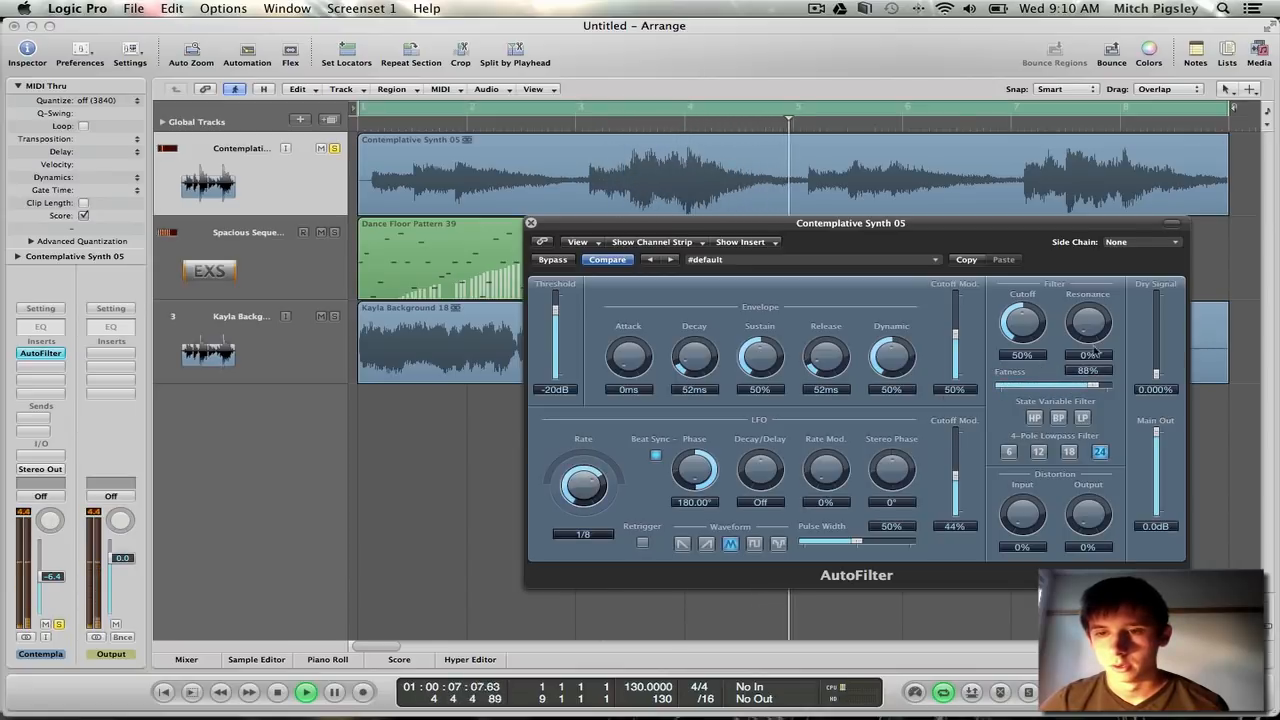
pyautogui.moveTo(1088, 322); pyautogui.dragTo(1033, 316)
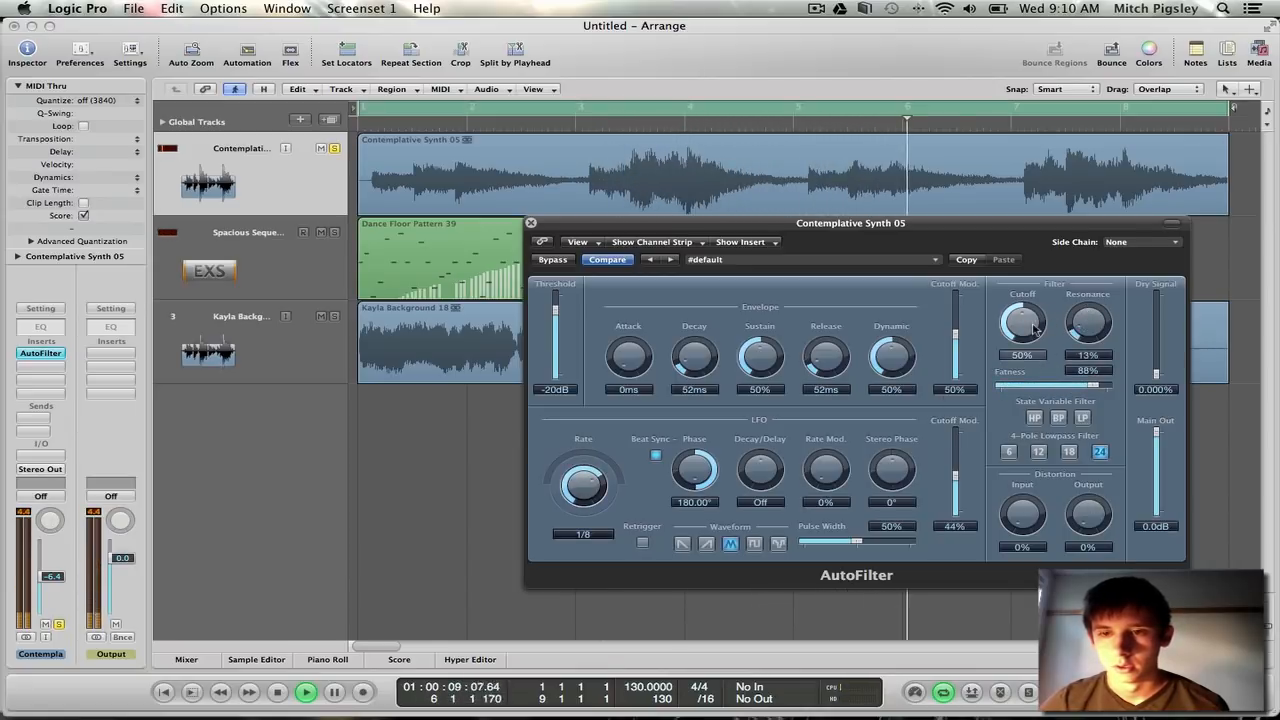
pyautogui.click(1039, 452)
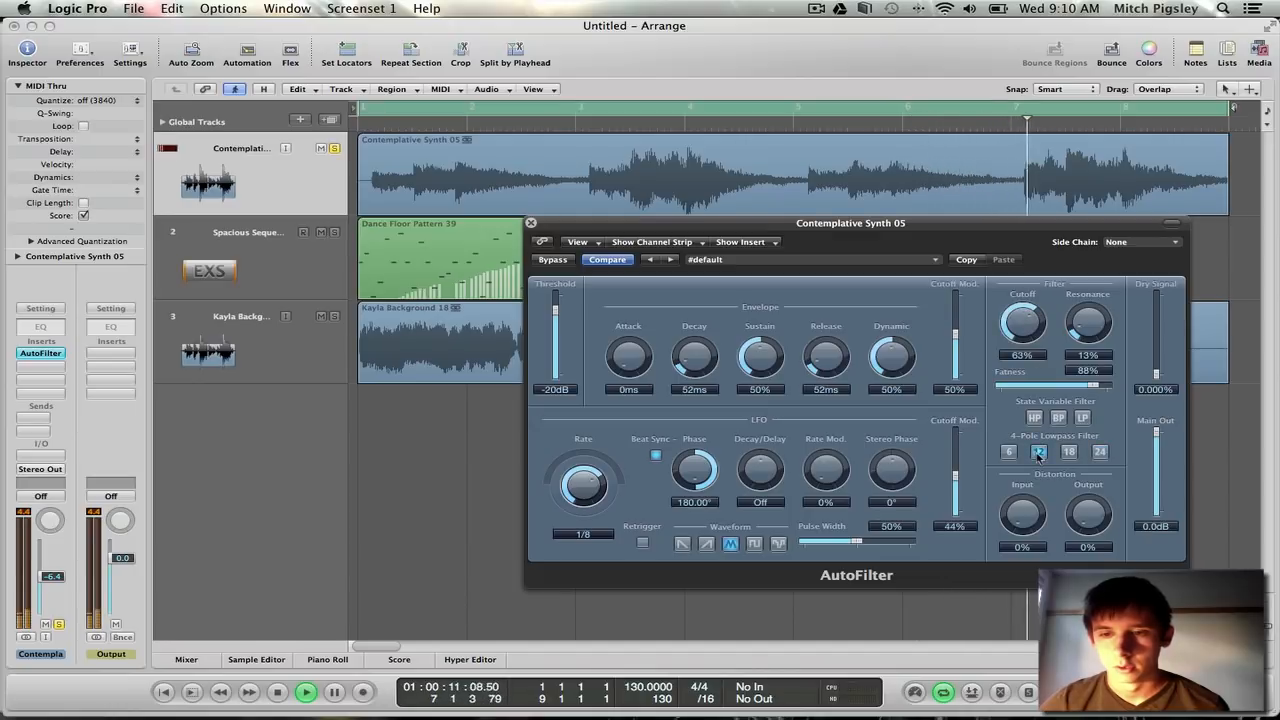
pyautogui.moveTo(1022, 325); pyautogui.dragTo(955, 318)
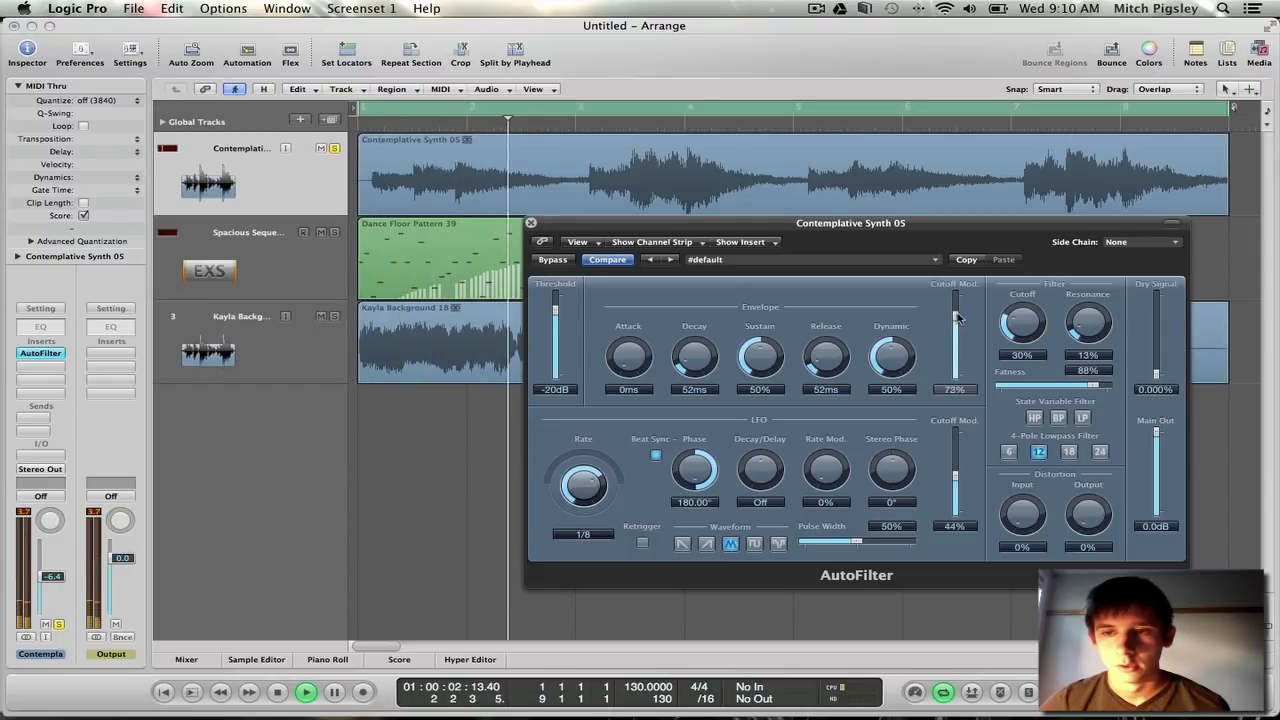
# Step: Set the AutoFilter's envelope cutoff modulation to 75% and the dry signal to 9.099%
pyautogui.moveTo(955, 318); pyautogui.dragTo(955, 311)
pyautogui.moveTo(1162, 376); pyautogui.dragTo(1160, 360)
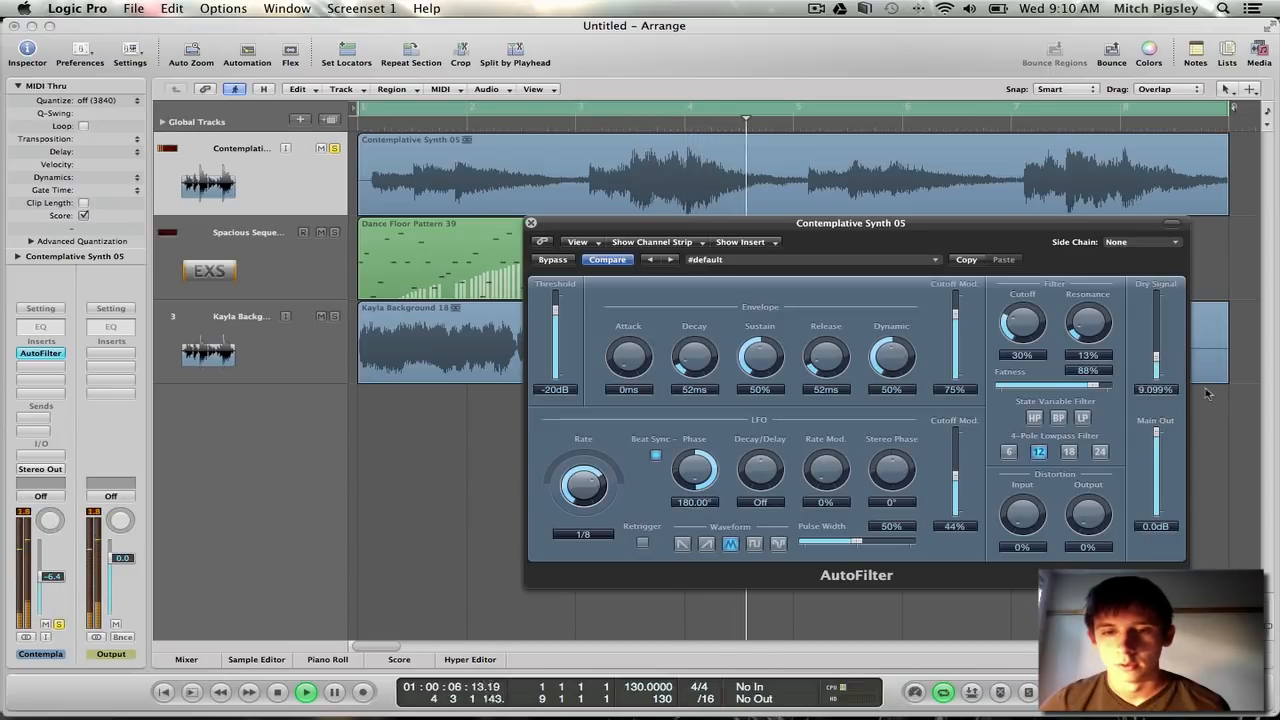
# Step: Compare the rising ramp LFO waveform with the triangle, keep the triangle, and replay the filtered synth briefly
pyautogui.click(705, 544)
pyautogui.click(730, 543)
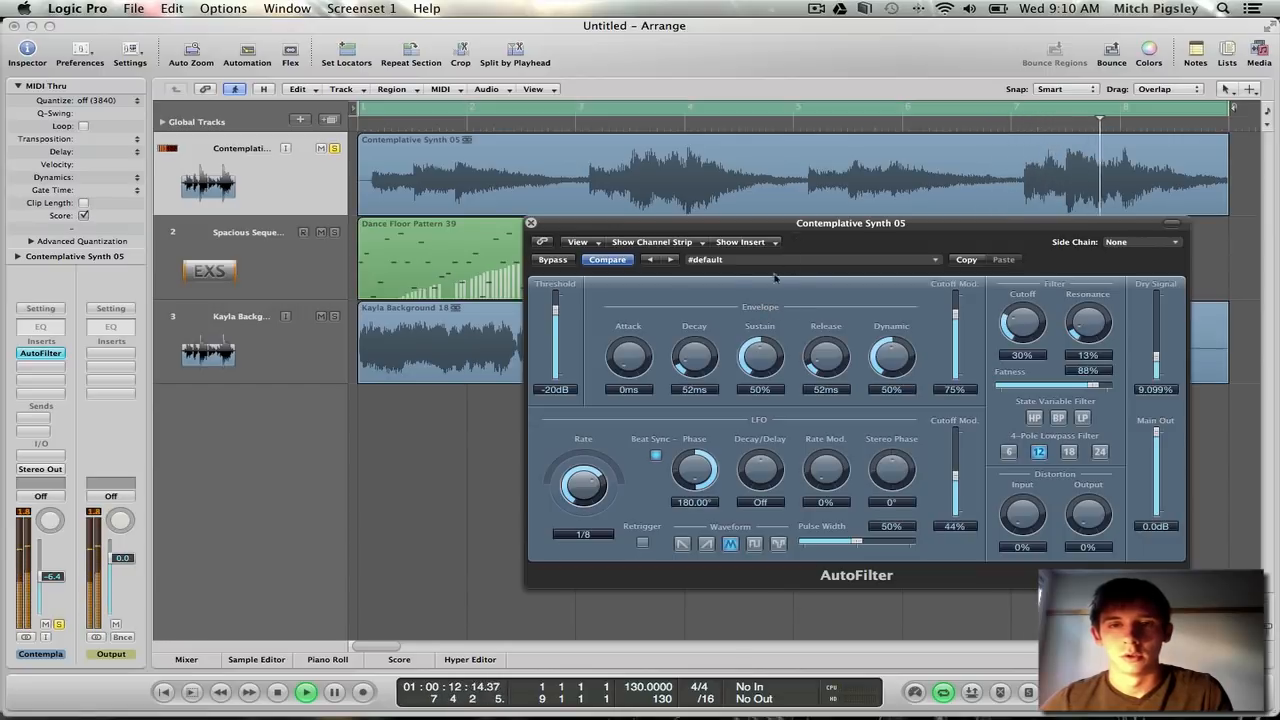
pyautogui.press('space')
pyautogui.press('space')
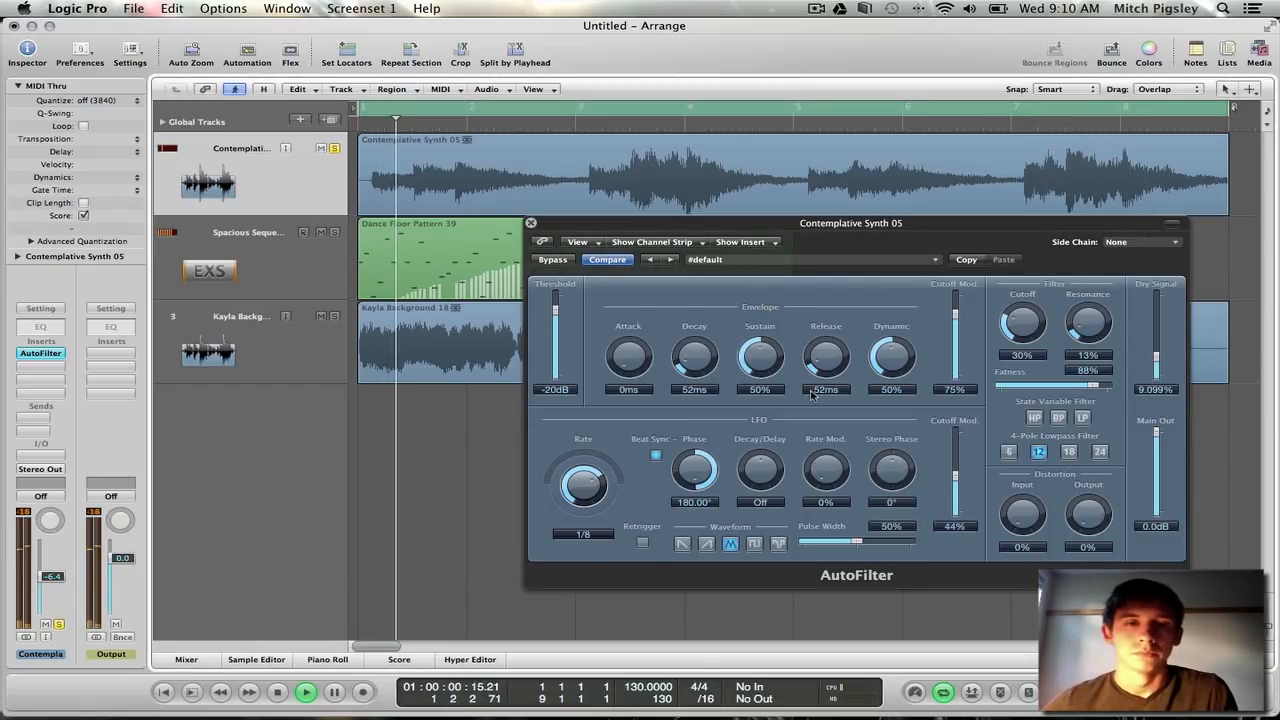
pyautogui.press('space')
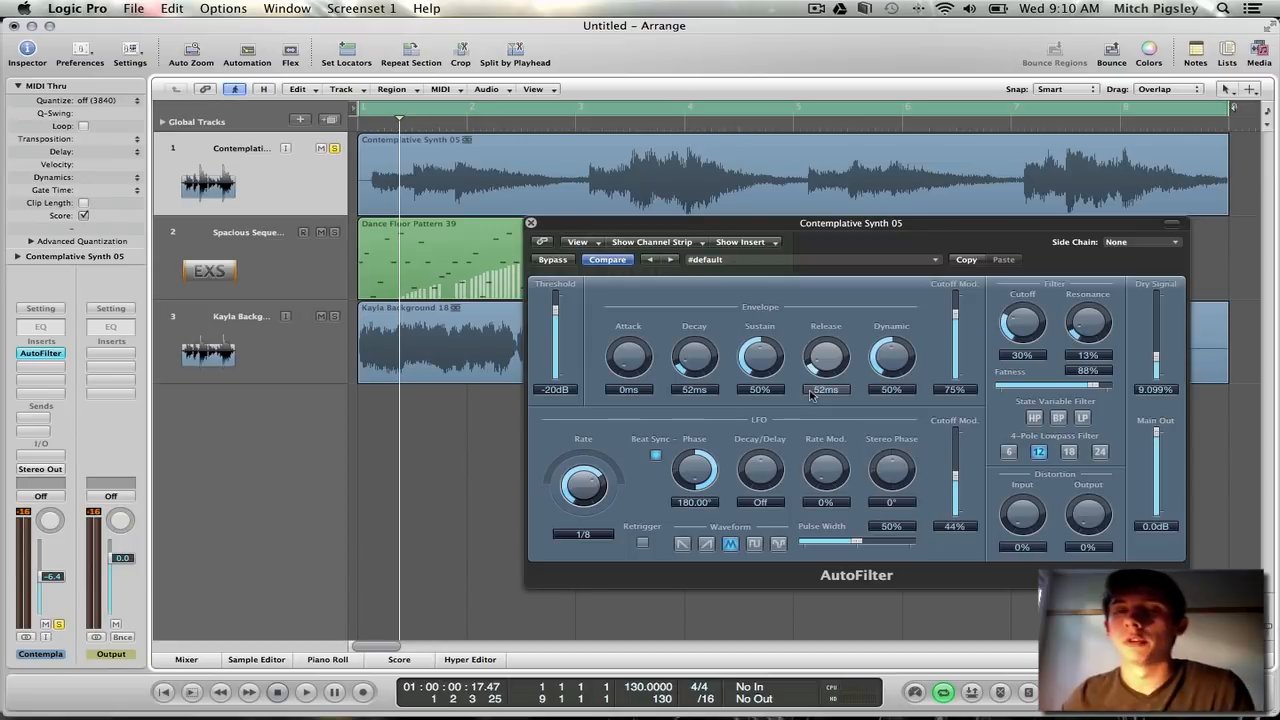
pyautogui.moveTo(963, 230); pyautogui.dragTo(914, 124)
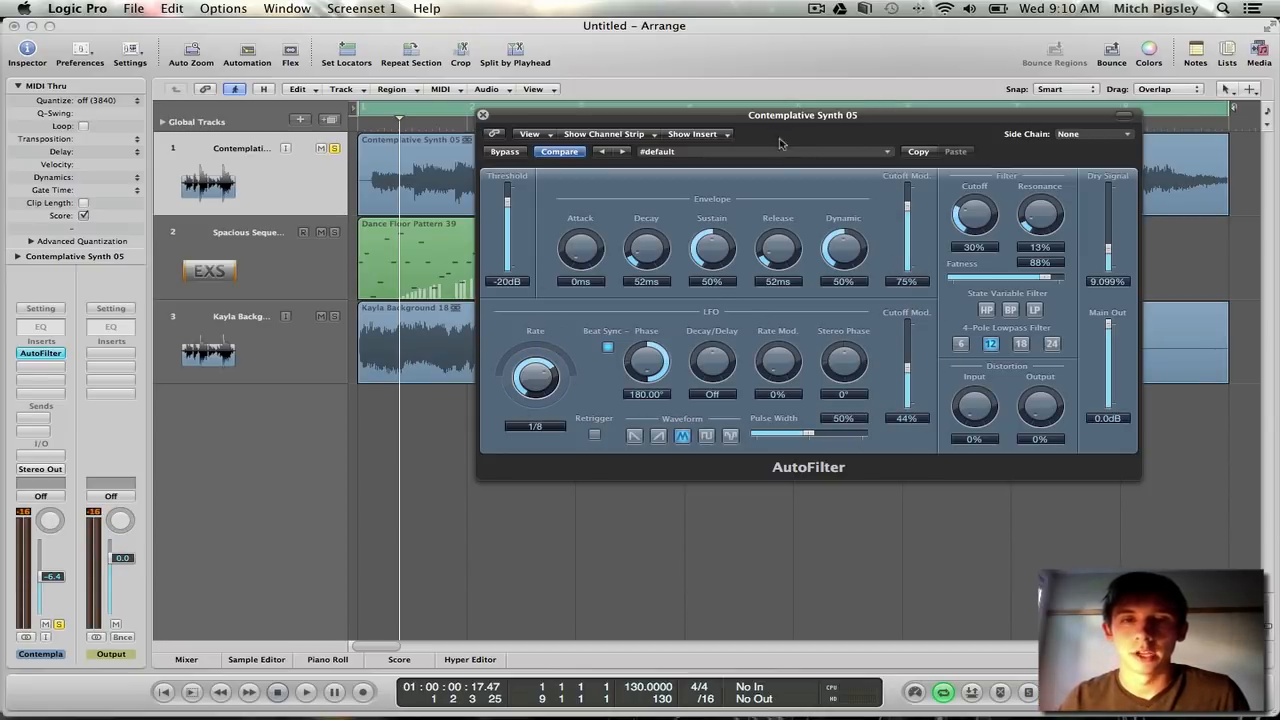
pyautogui.moveTo(792, 120); pyautogui.dragTo(883, 116)
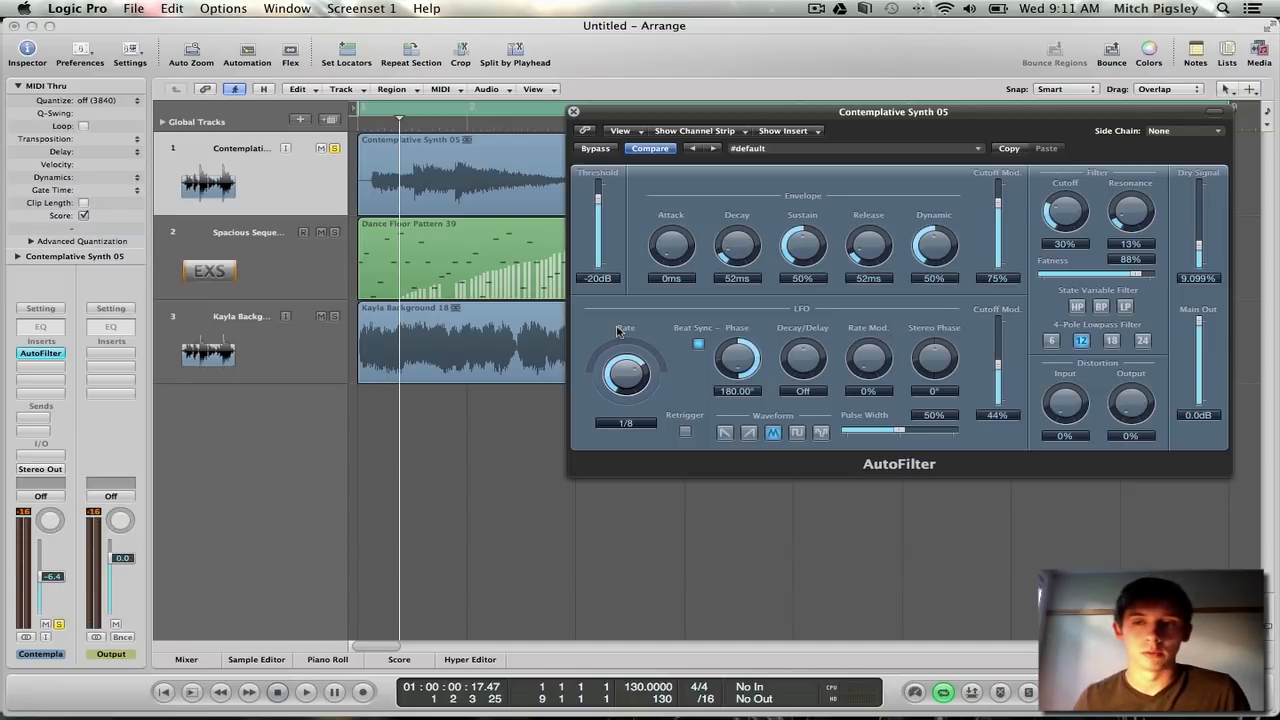
pyautogui.moveTo(980, 114); pyautogui.dragTo(872, 137)
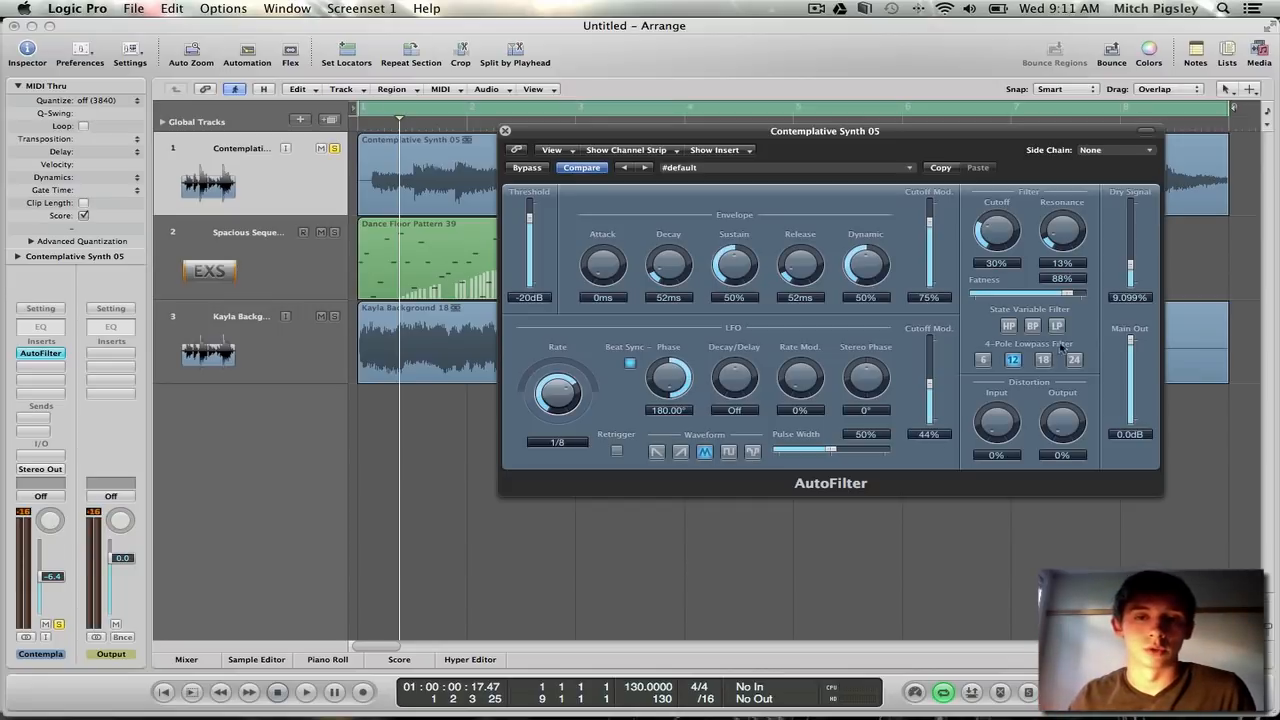
pyautogui.moveTo(897, 143); pyautogui.dragTo(847, 138)
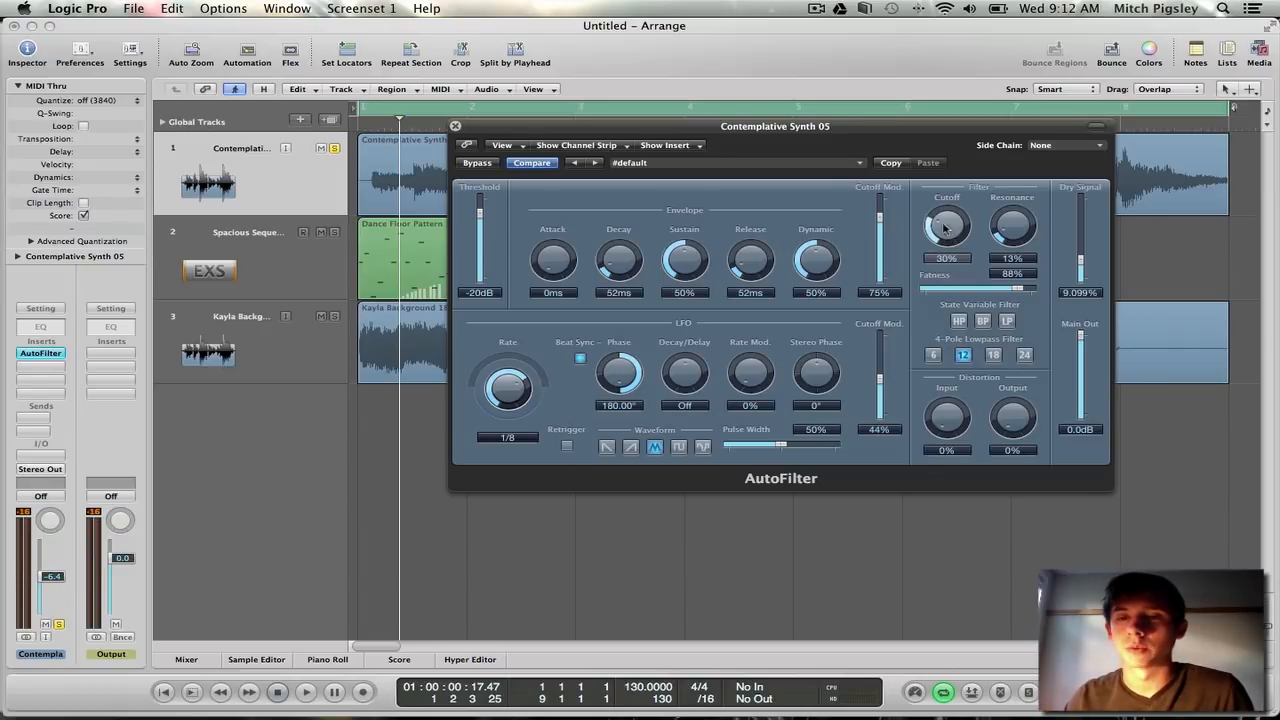
# Step: Set the AutoFilter's cutoff to 32% and close the plug-in window
pyautogui.moveTo(944, 228); pyautogui.dragTo(945, 225)
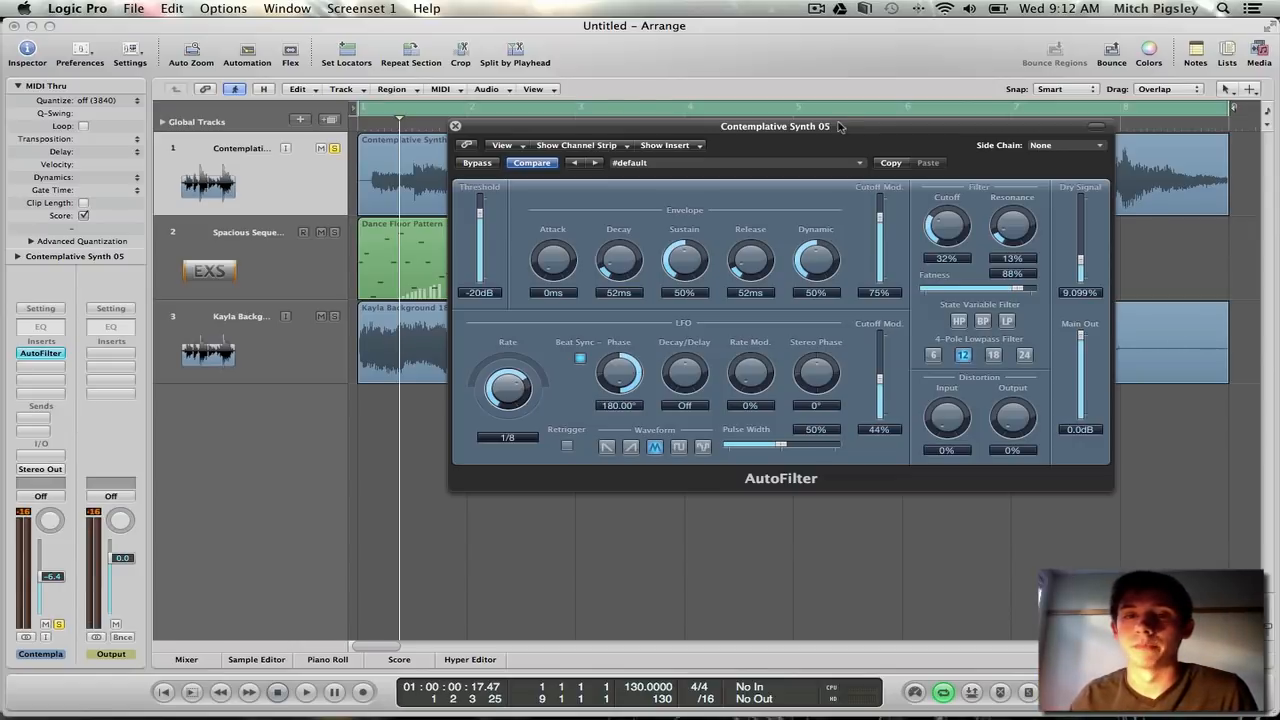
pyautogui.moveTo(818, 133); pyautogui.dragTo(786, 230)
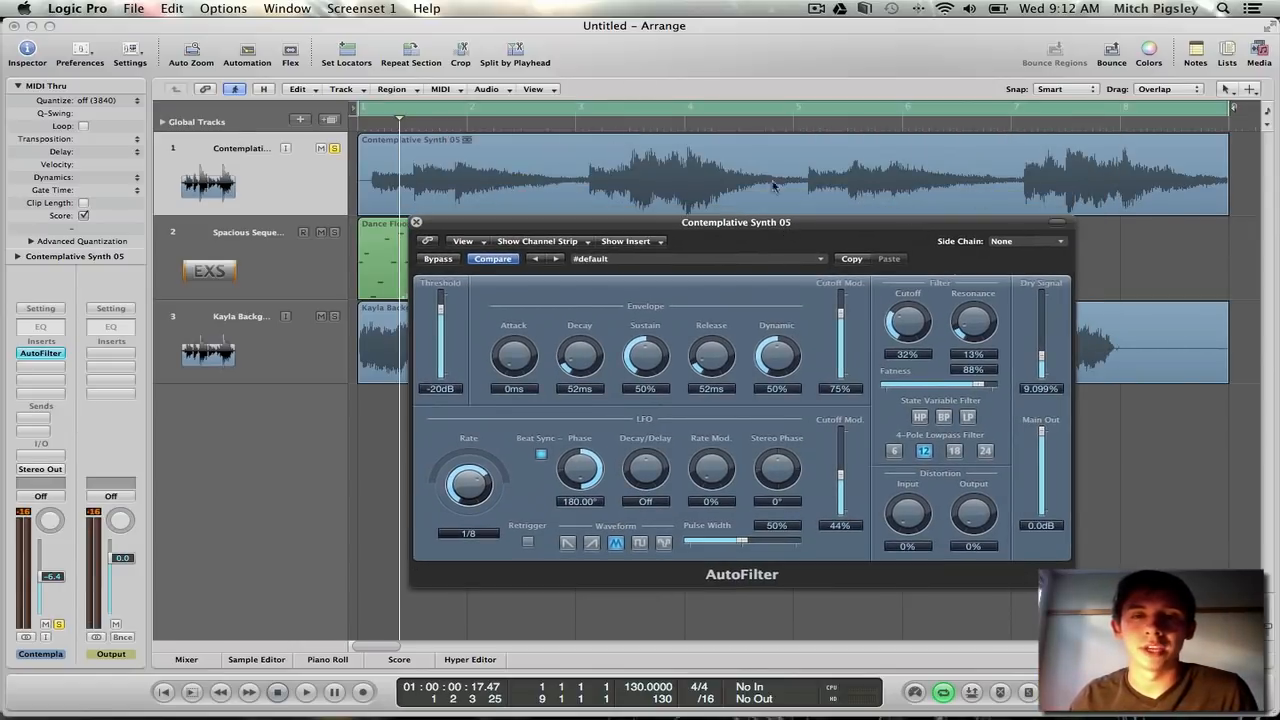
pyautogui.click(417, 222)
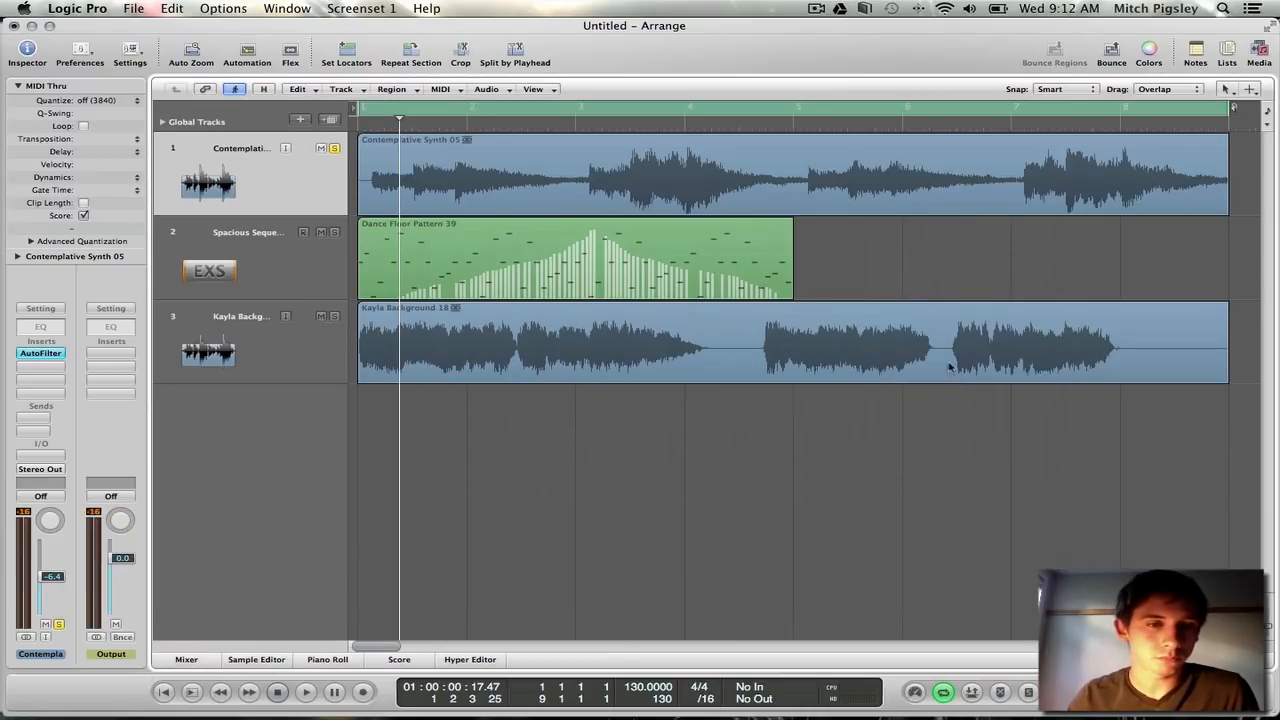
# Step: Solo the Spacious Sequence track and take the Contemplative Synth track out of solo
pyautogui.click(298, 290)
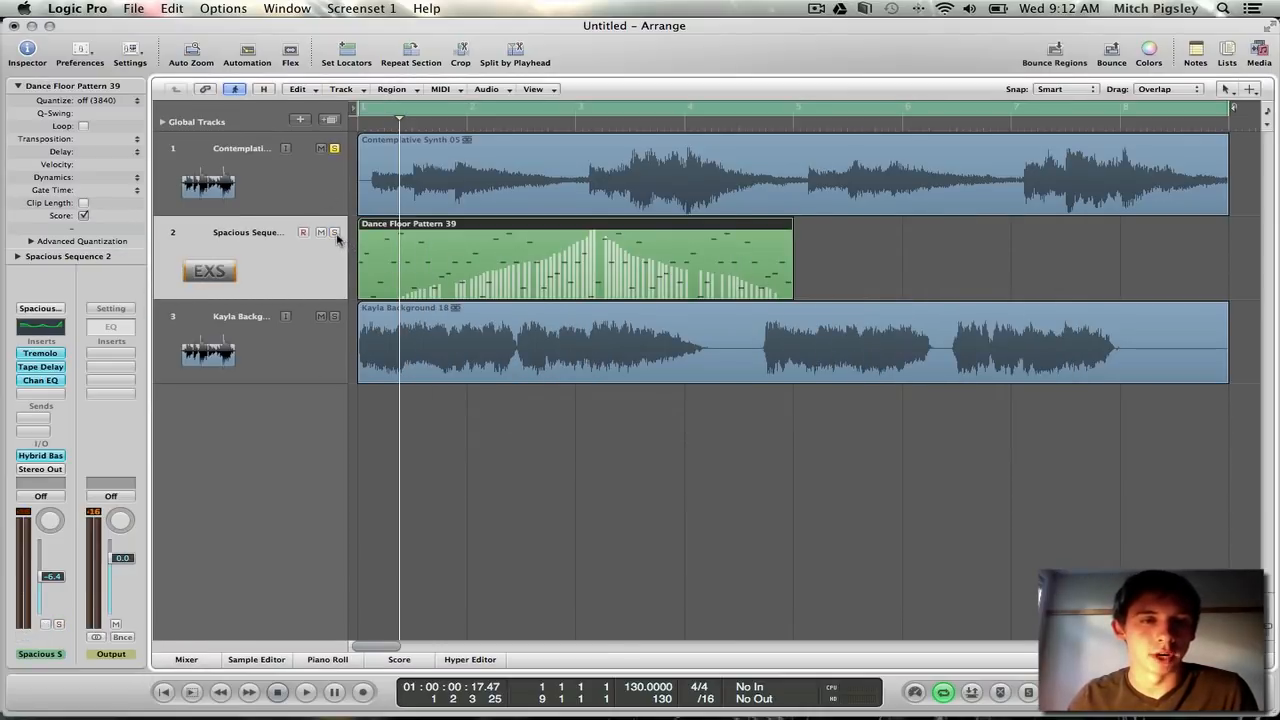
pyautogui.click(336, 234)
pyautogui.click(336, 156)
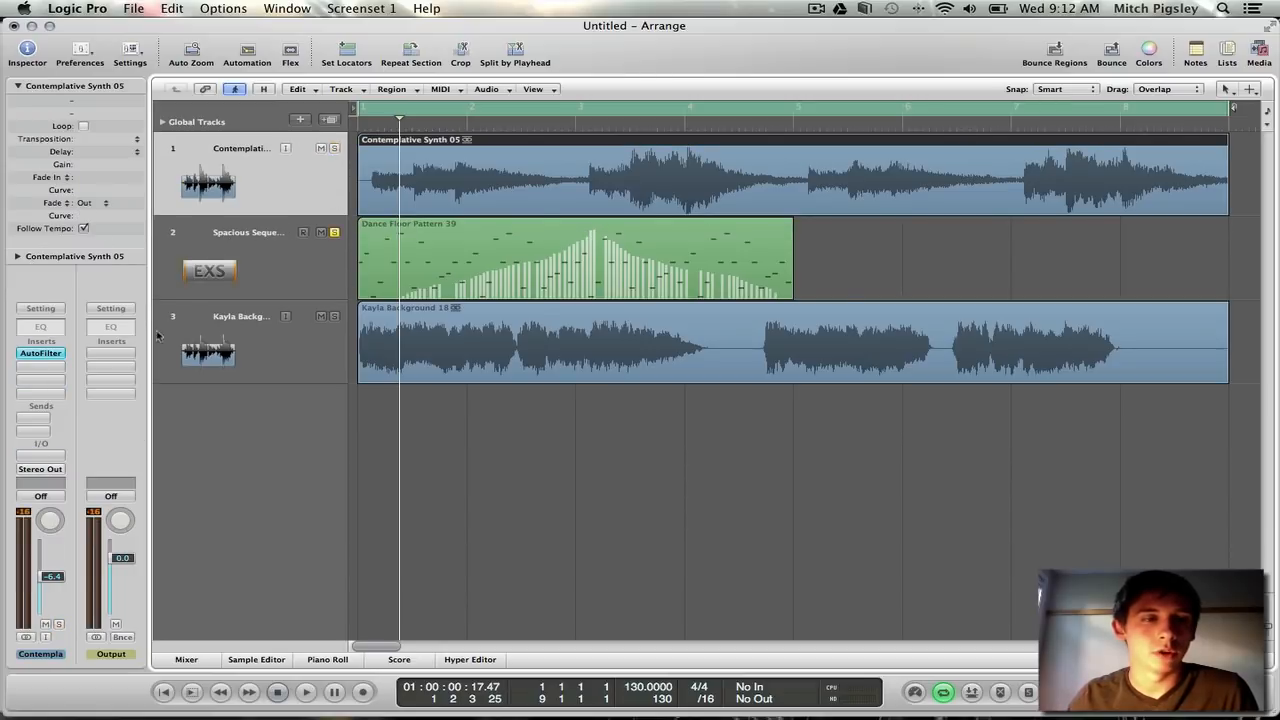
# Step: Look over the Hybrid Basic instrument settings of the Spacious Sequence track, and close its window
pyautogui.click(245, 238)
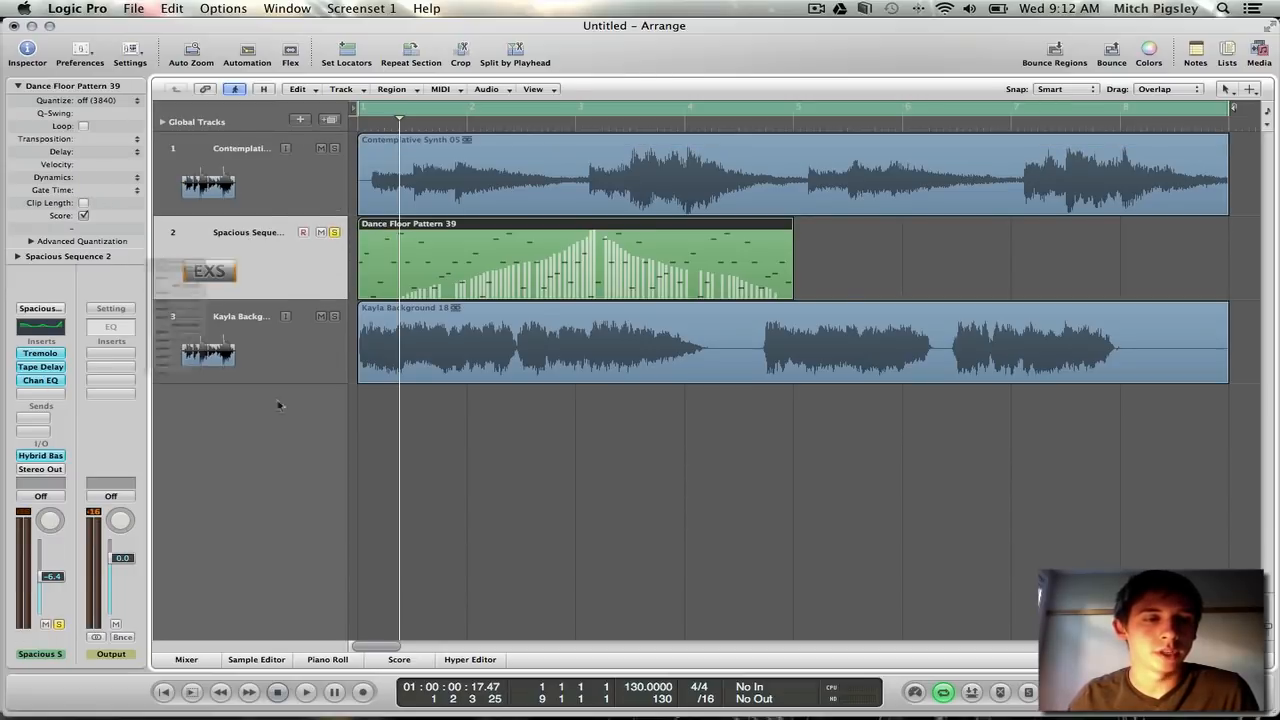
pyautogui.moveTo(170, 88); pyautogui.dragTo(493, 76)
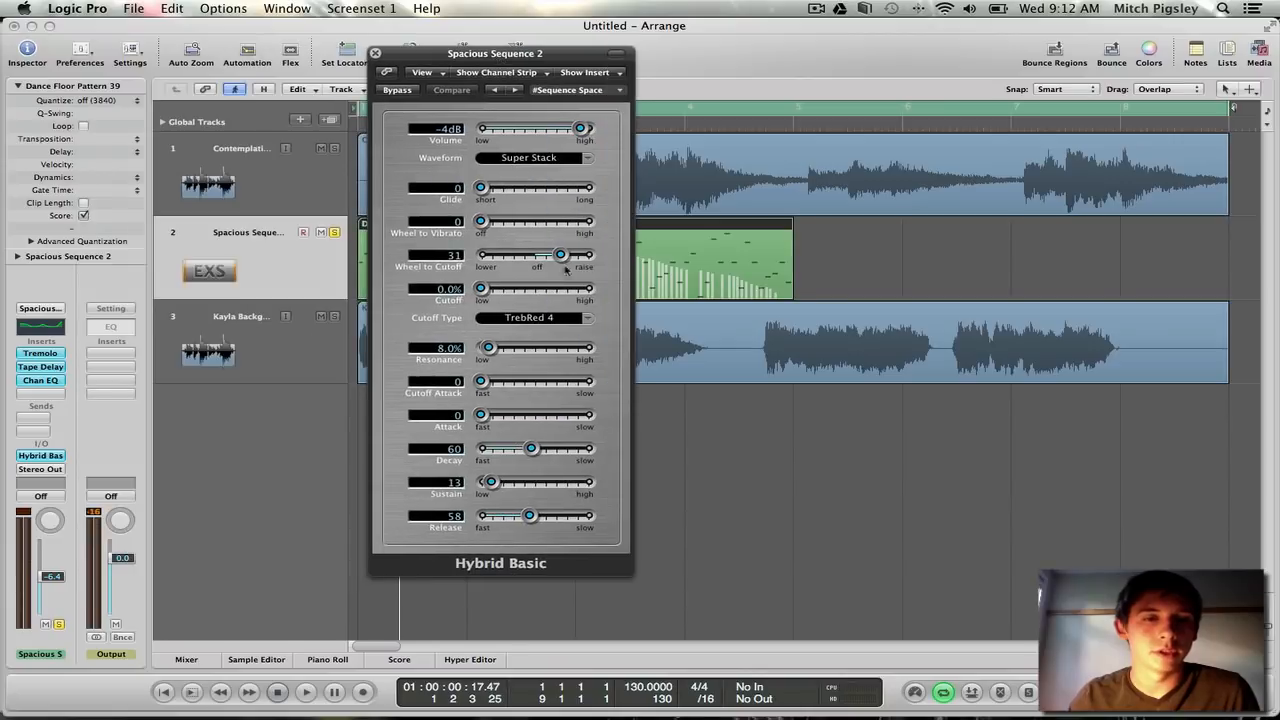
pyautogui.doubleClick(460, 452)
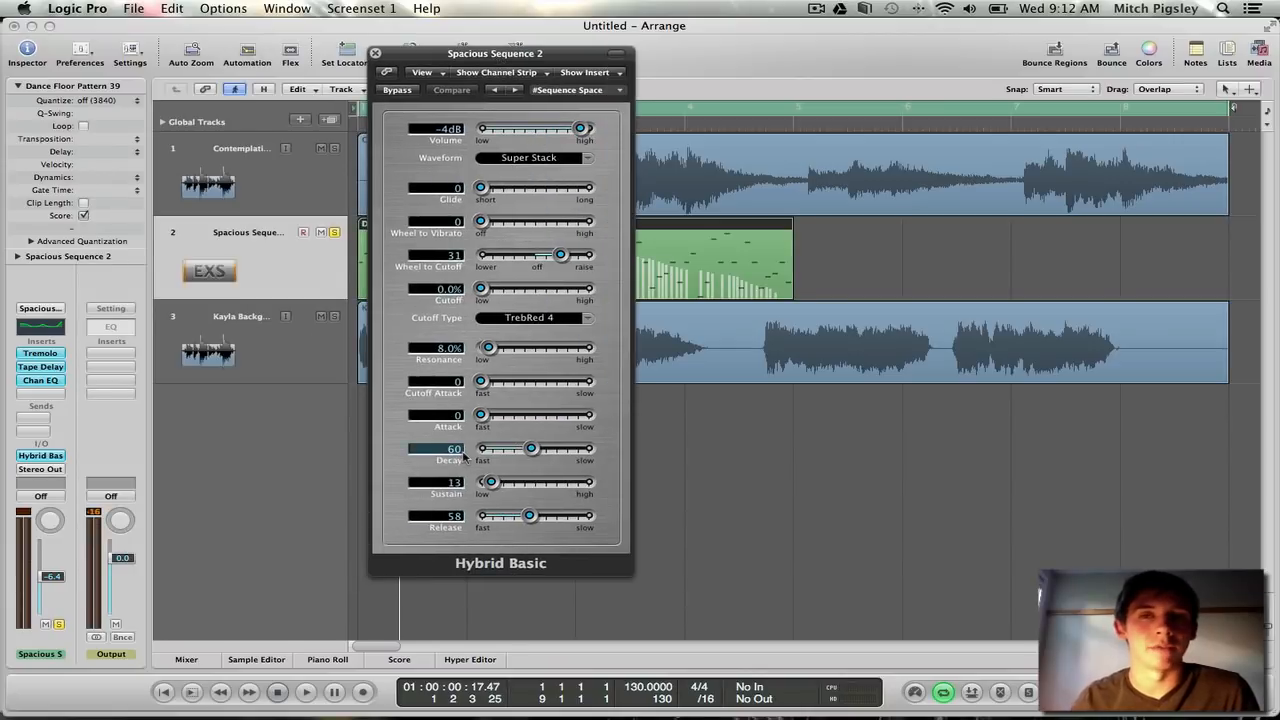
pyautogui.moveTo(420, 55); pyautogui.dragTo(518, 55)
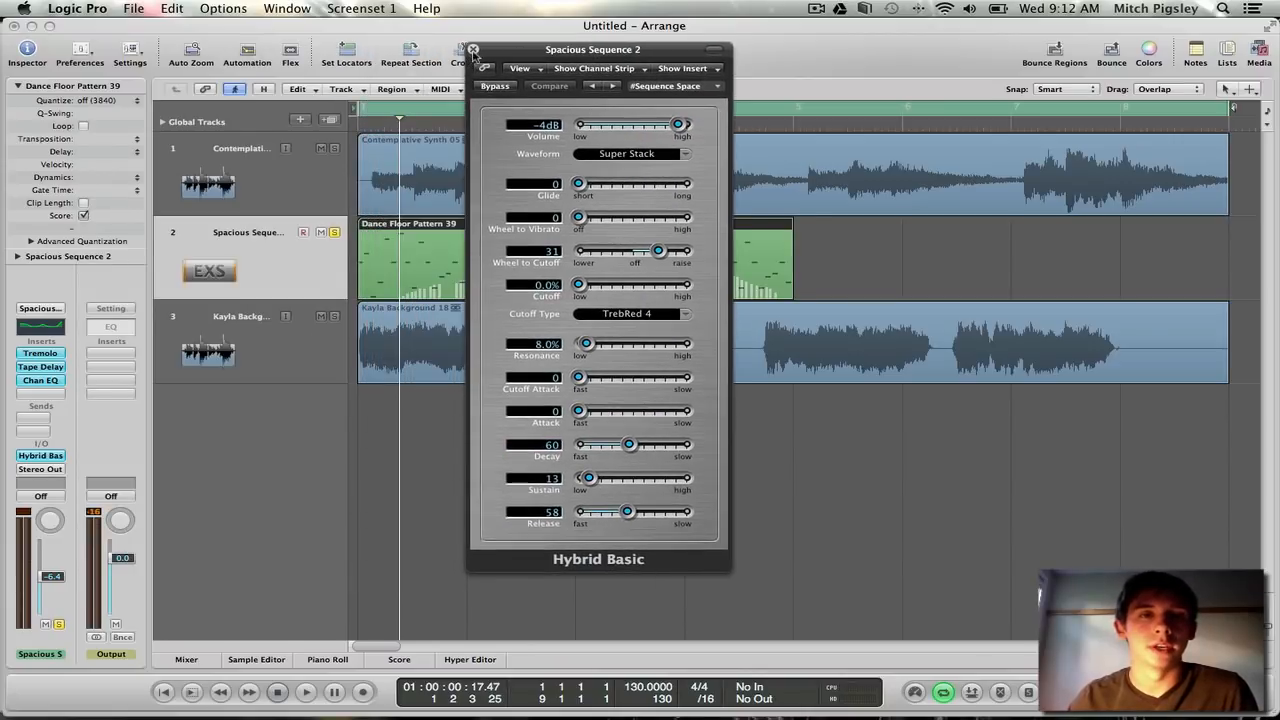
pyautogui.click(474, 50)
# Step: Copy the AutoFilter from the Contemplative Synth channel to the Spacious Sequence channel below Chan EQ in the mixer, and hide the mixer
pyautogui.click(186, 660)
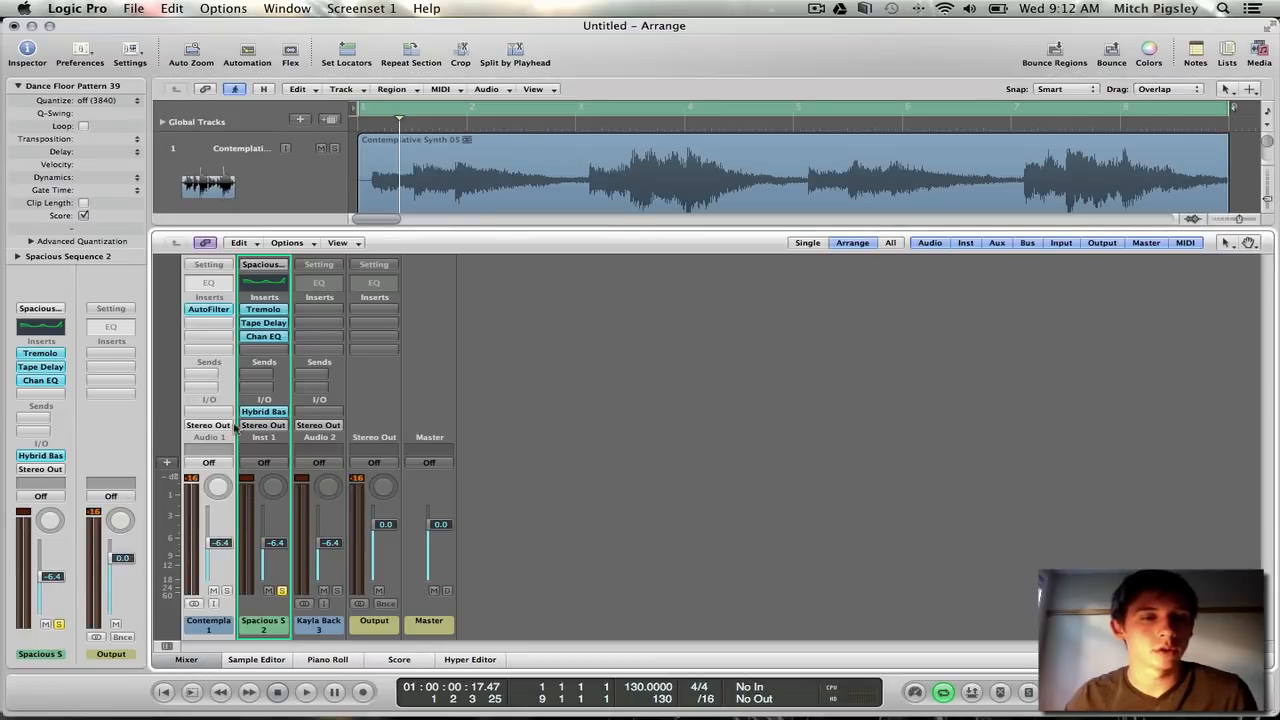
pyautogui.moveTo(229, 314); pyautogui.dragTo(280, 357)
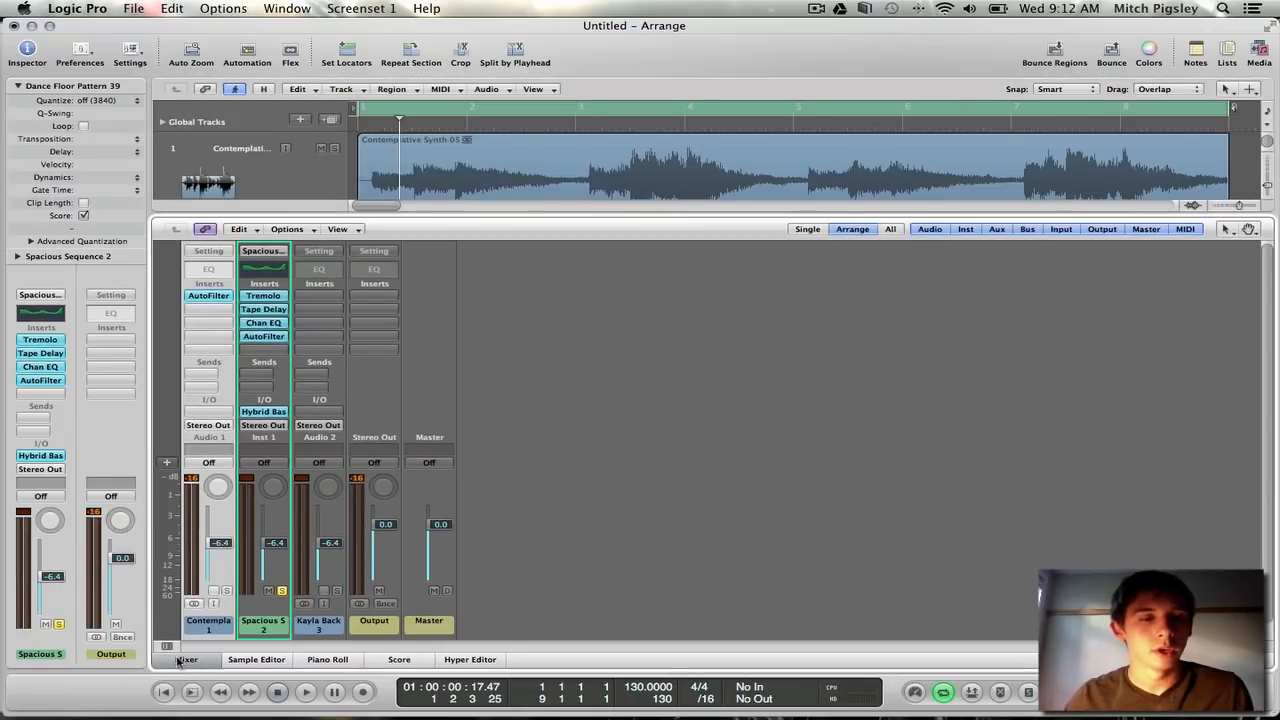
pyautogui.press('x')
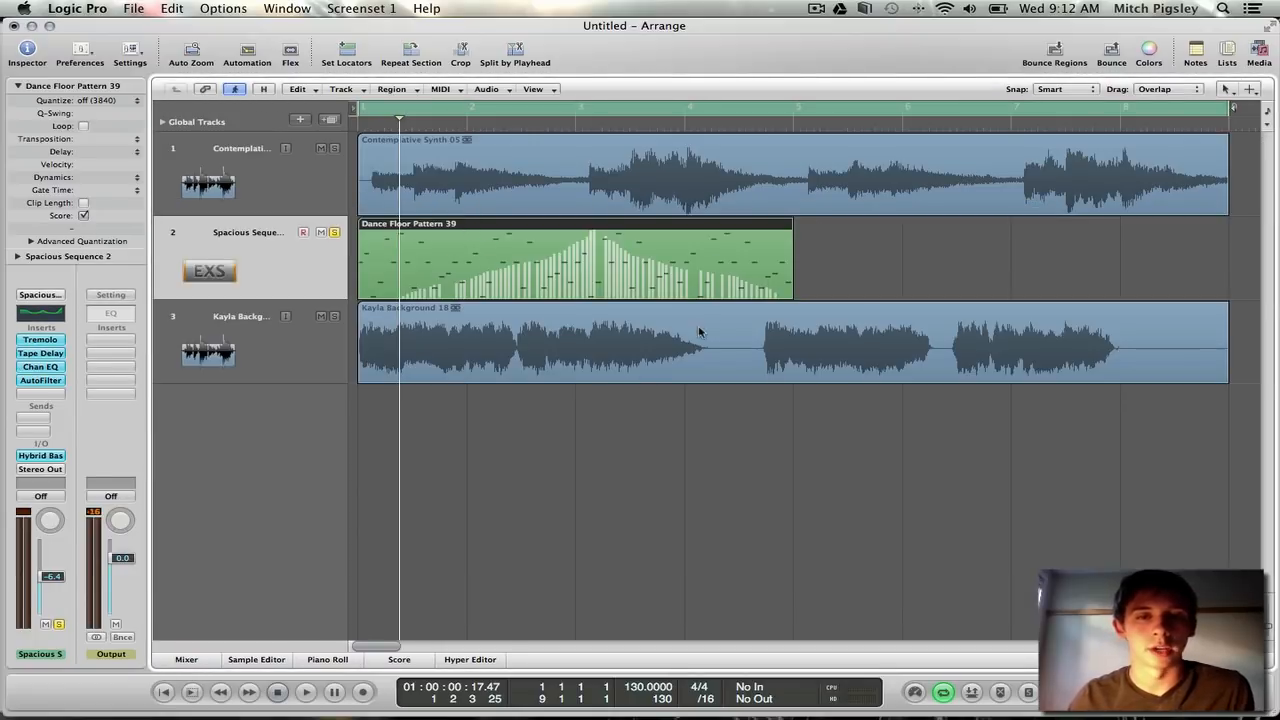
# Step: Shorten the cycle range to end at bar 5 and open the AutoFilter on the Spacious Sequence track
pyautogui.moveTo(1230, 112); pyautogui.dragTo(795, 115)
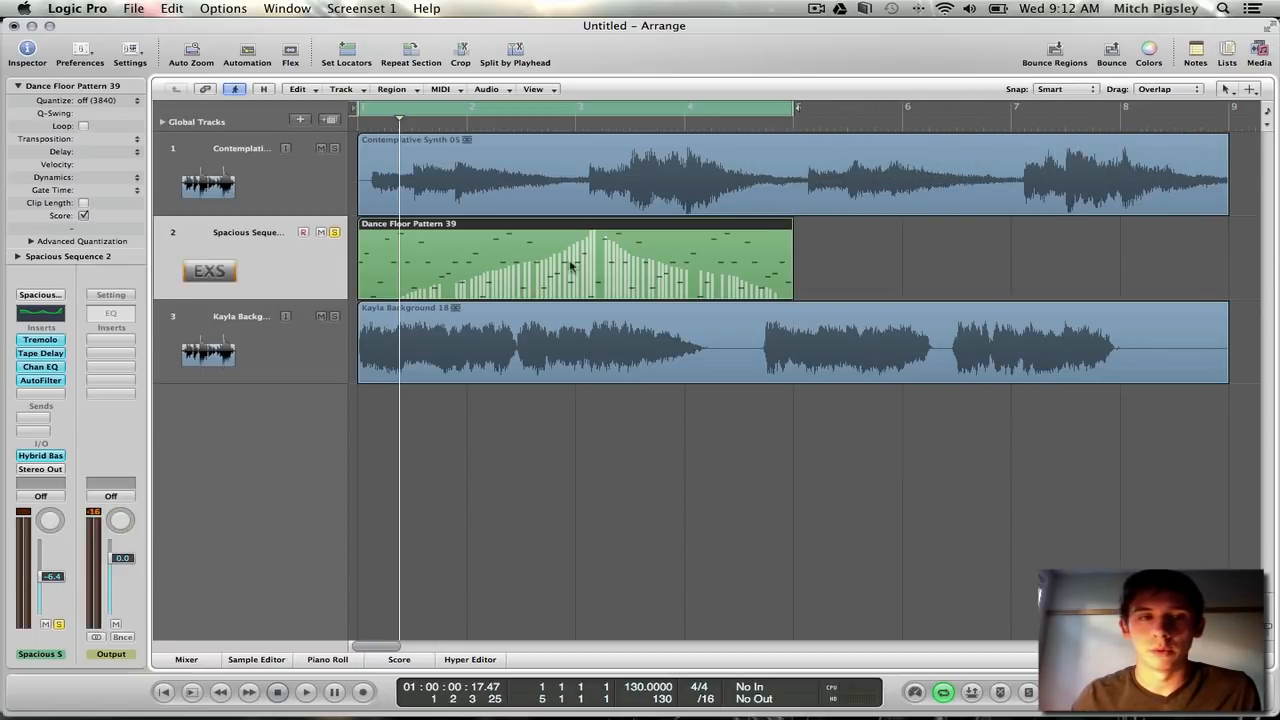
pyautogui.click(40, 380)
pyautogui.moveTo(525, 70); pyautogui.dragTo(808, 281)
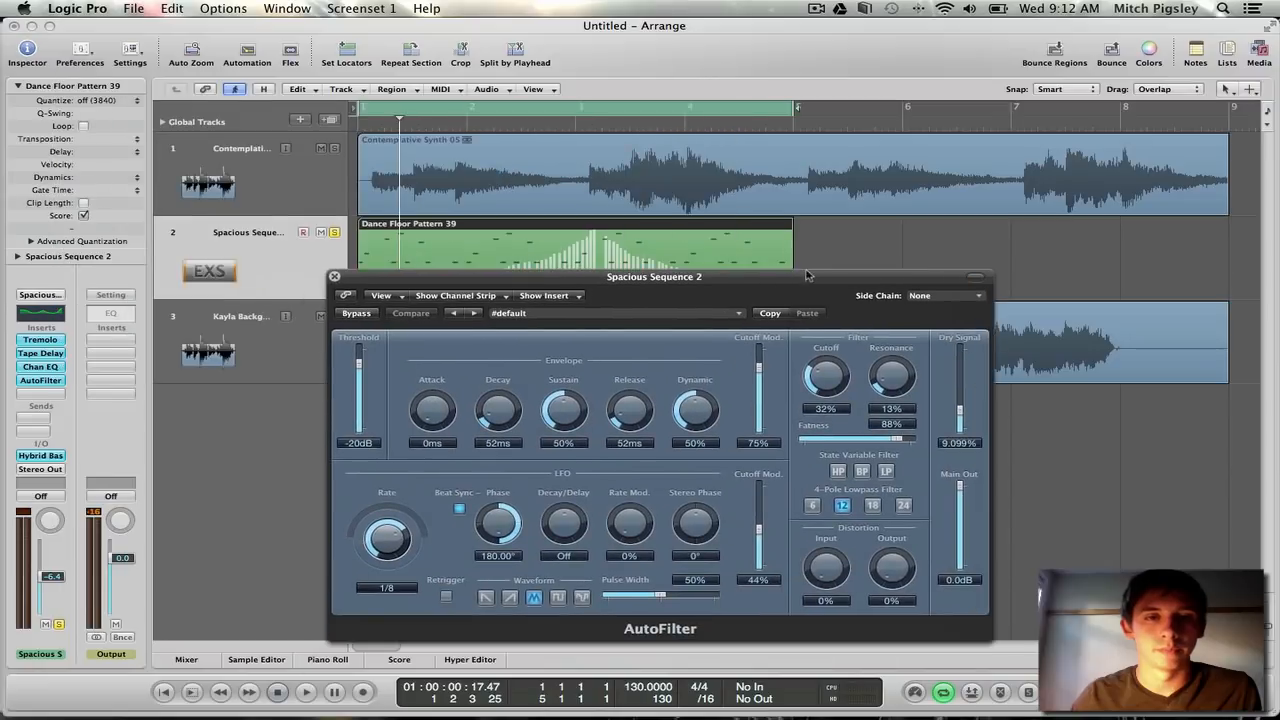
# Step: Start playback and set the AutoFilter's LFO rate to 1/16d and its resonance to 9%
pyautogui.press('space')
pyautogui.moveTo(386, 536); pyautogui.dragTo(372, 539)
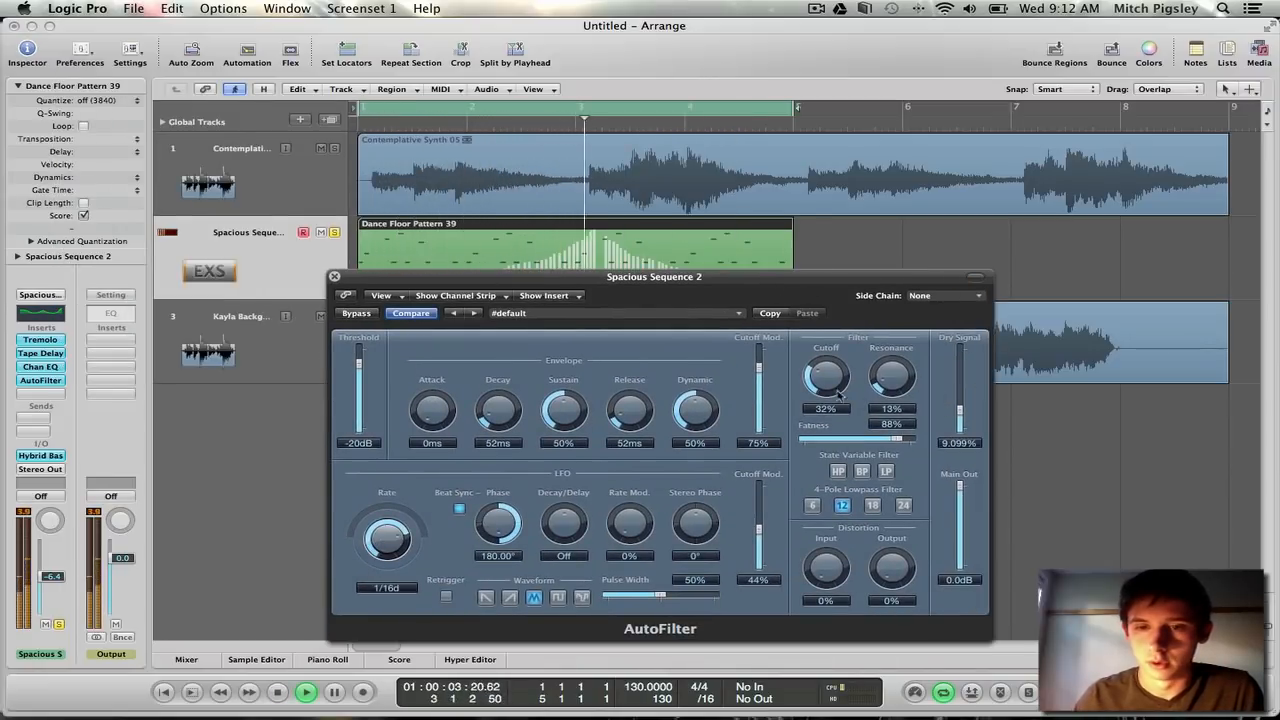
pyautogui.moveTo(891, 378); pyautogui.dragTo(891, 392)
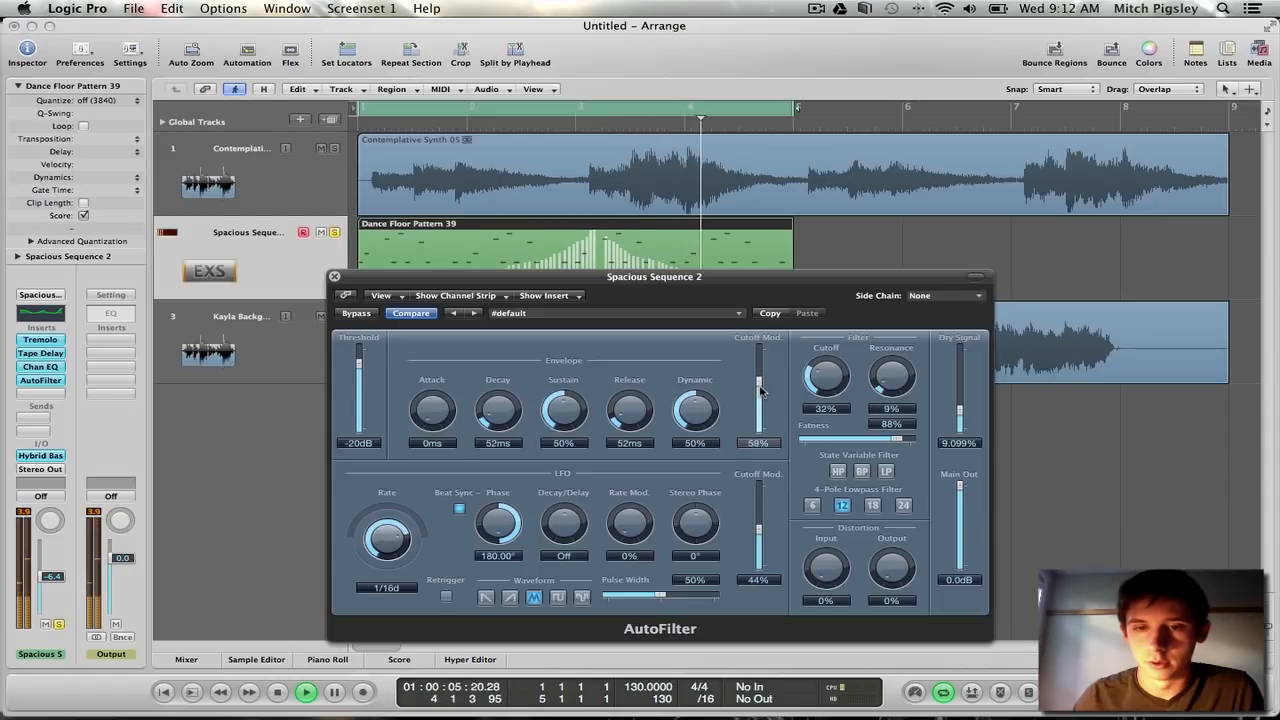
# Step: Set the AutoFilter's envelope cutoff modulation to 50%, LFO cutoff modulation to 75% and dry signal to 0%
pyautogui.moveTo(760, 376); pyautogui.dragTo(760, 390)
pyautogui.moveTo(759, 536); pyautogui.dragTo(759, 515)
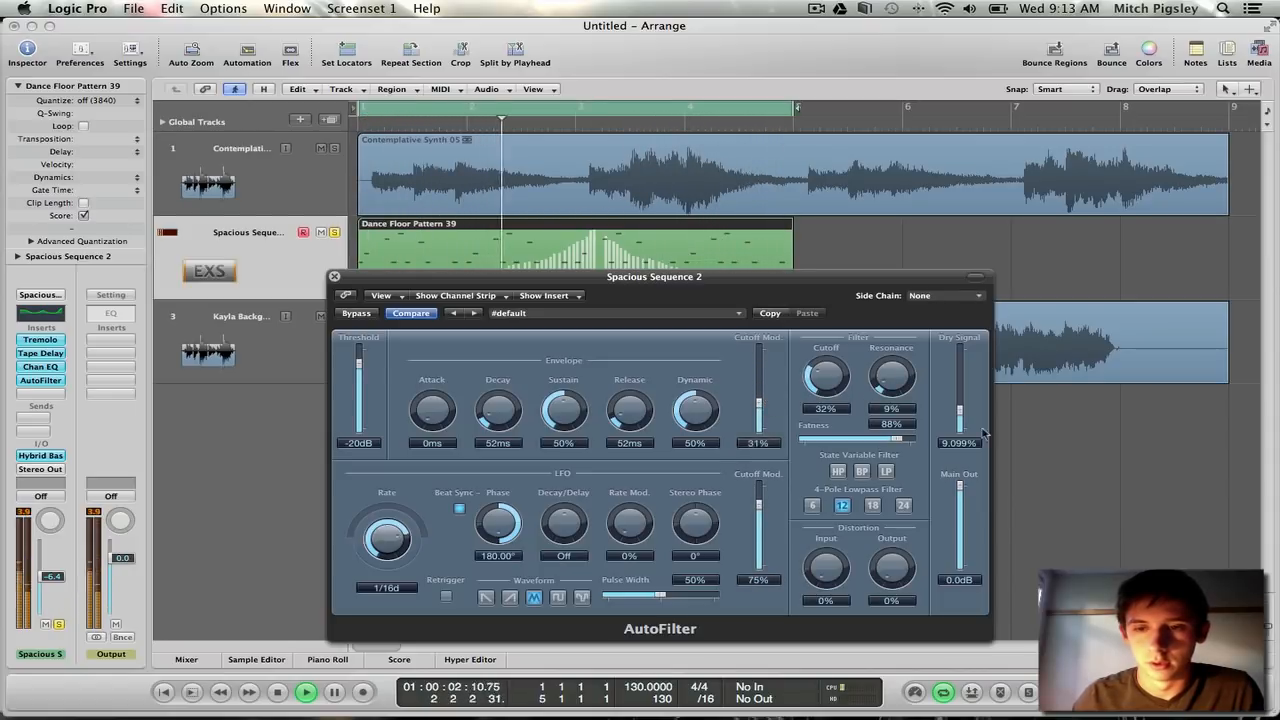
pyautogui.moveTo(760, 392)
pyautogui.mouseDown()
pyautogui.moveTo(765, 412)
pyautogui.moveTo(765, 393)
pyautogui.mouseUp()
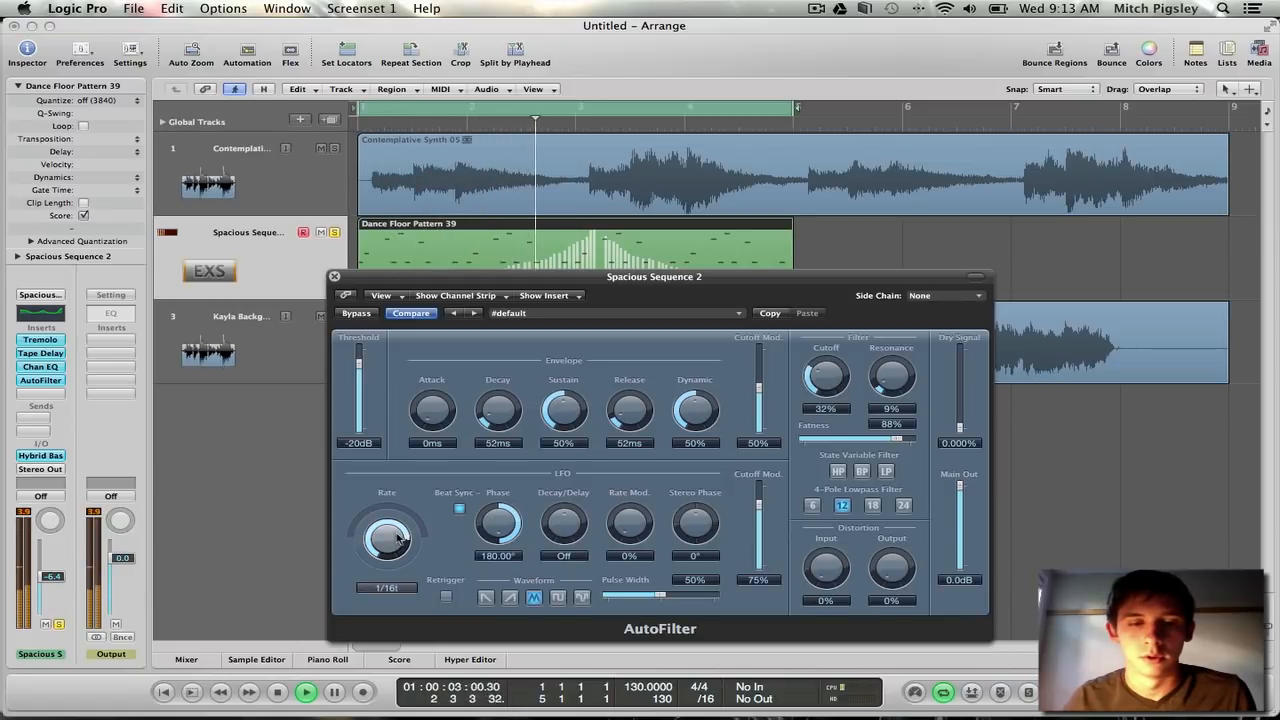
# Step: Give the LFO a rising sawtooth waveform at a 1/16d rate, and stop playback
pyautogui.moveTo(400, 544); pyautogui.dragTo(402, 541)
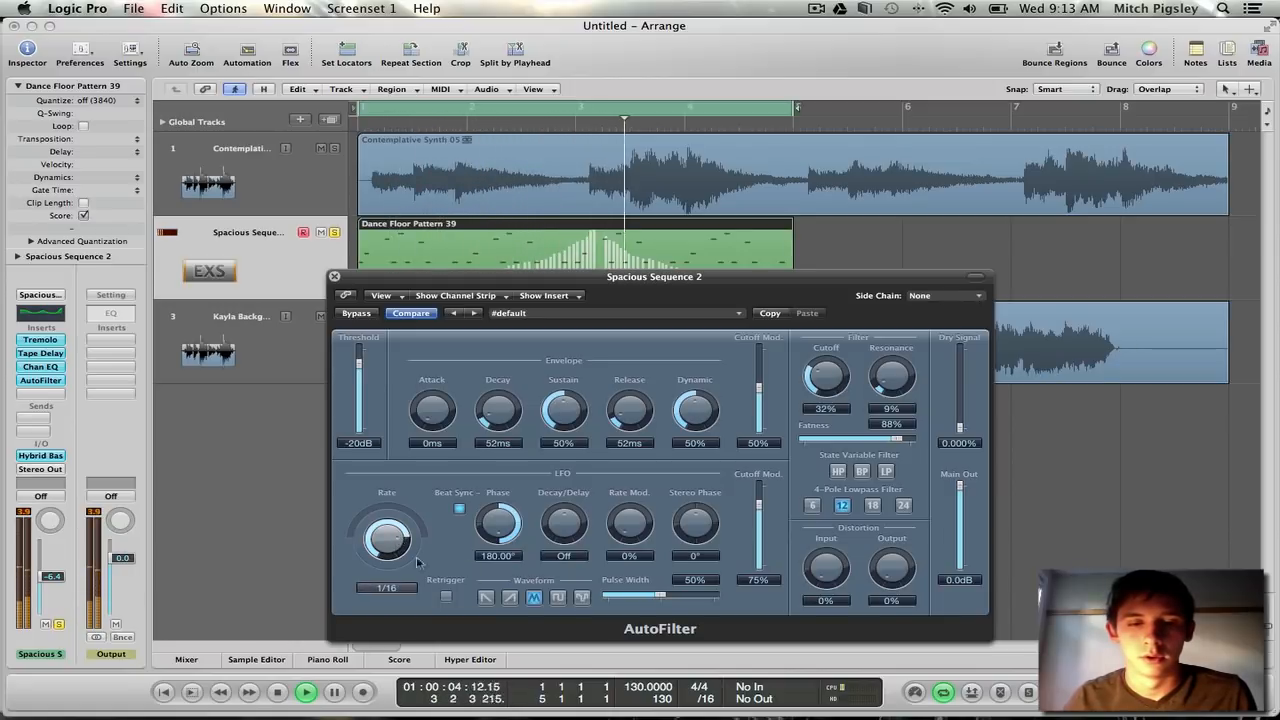
pyautogui.click(510, 597)
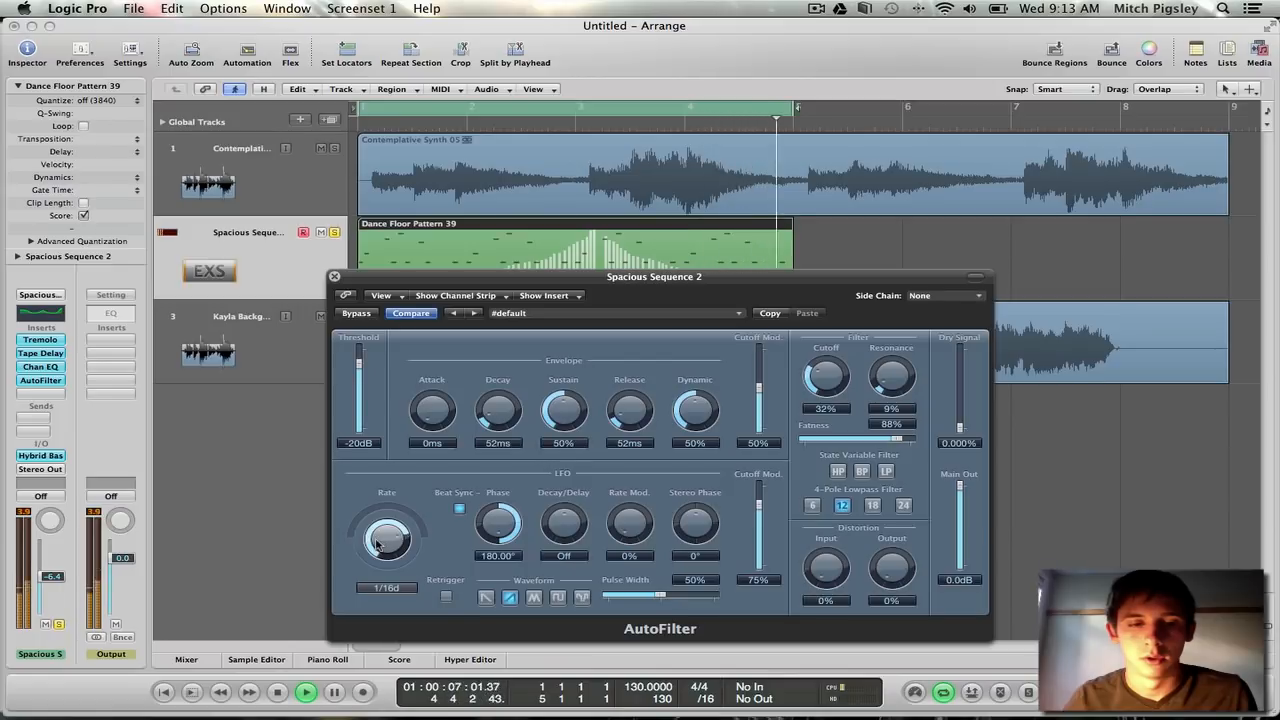
pyautogui.moveTo(378, 541); pyautogui.dragTo(378, 545)
pyautogui.press('space')
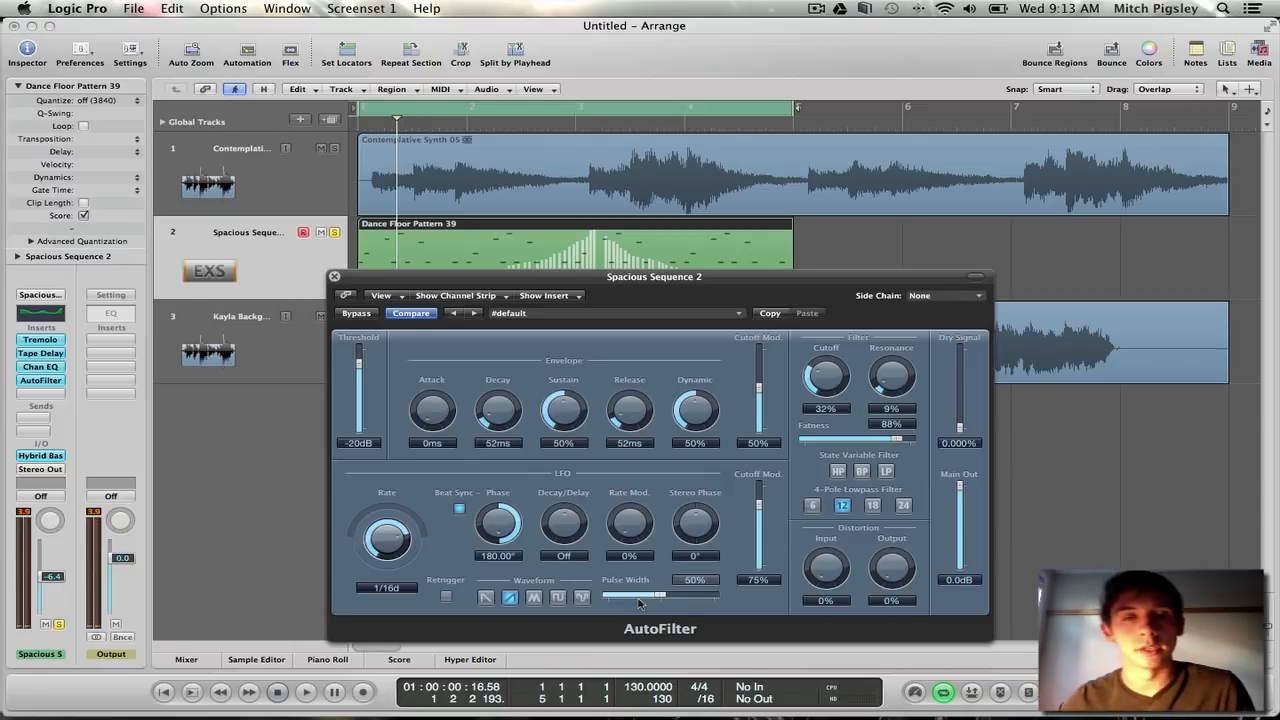
# Step: Switch the LFO waveform to triangle and back to rising sawtooth, and close the AutoFilter window
pyautogui.click(534, 597)
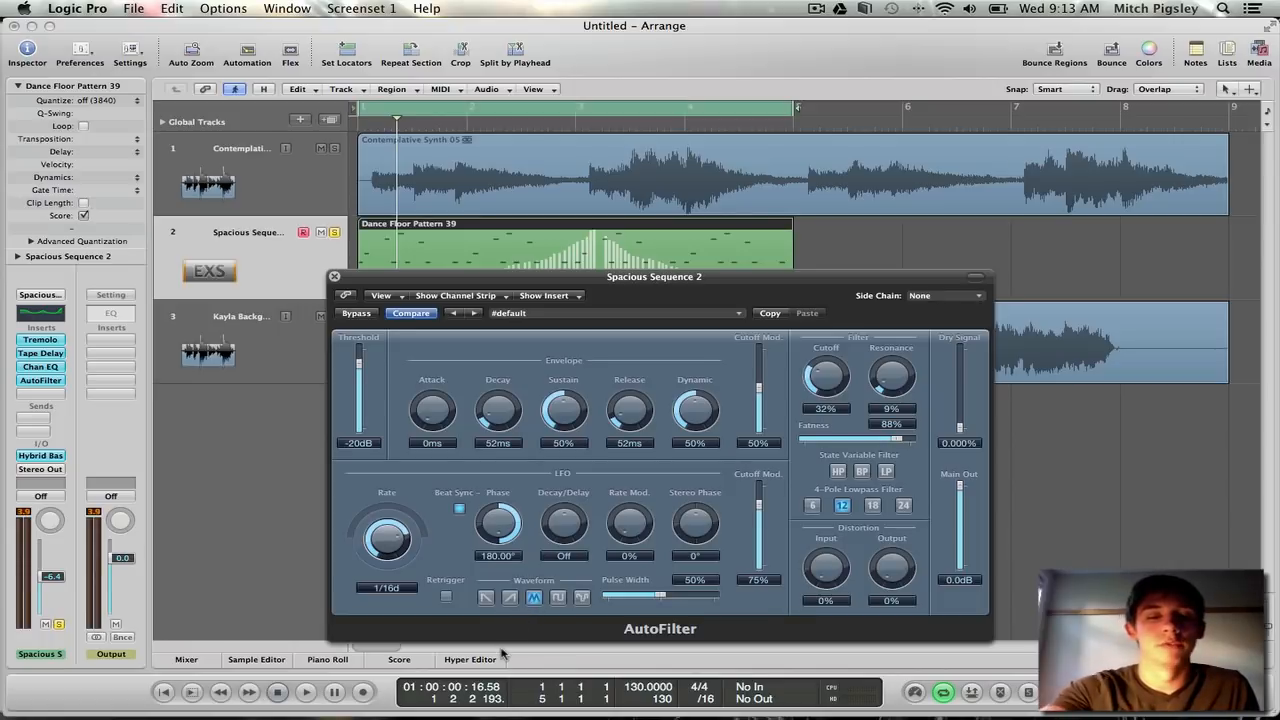
pyautogui.click(509, 600)
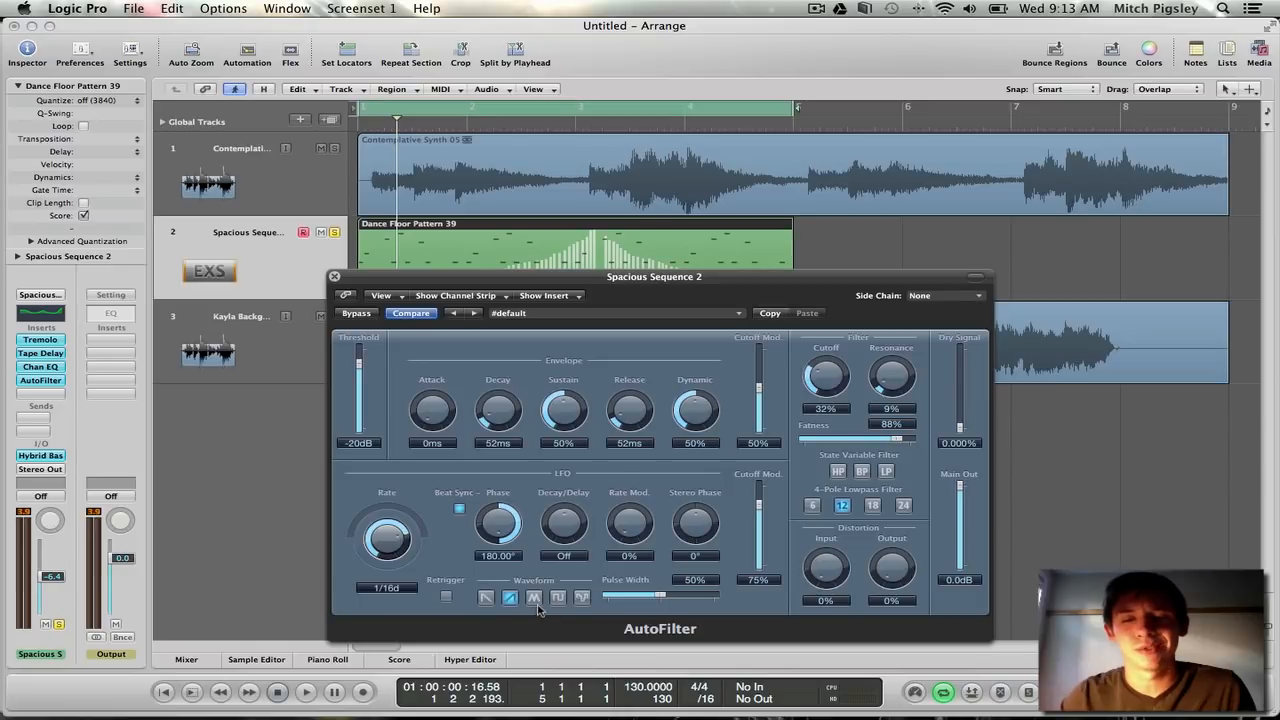
pyautogui.moveTo(758, 283); pyautogui.dragTo(890, 228)
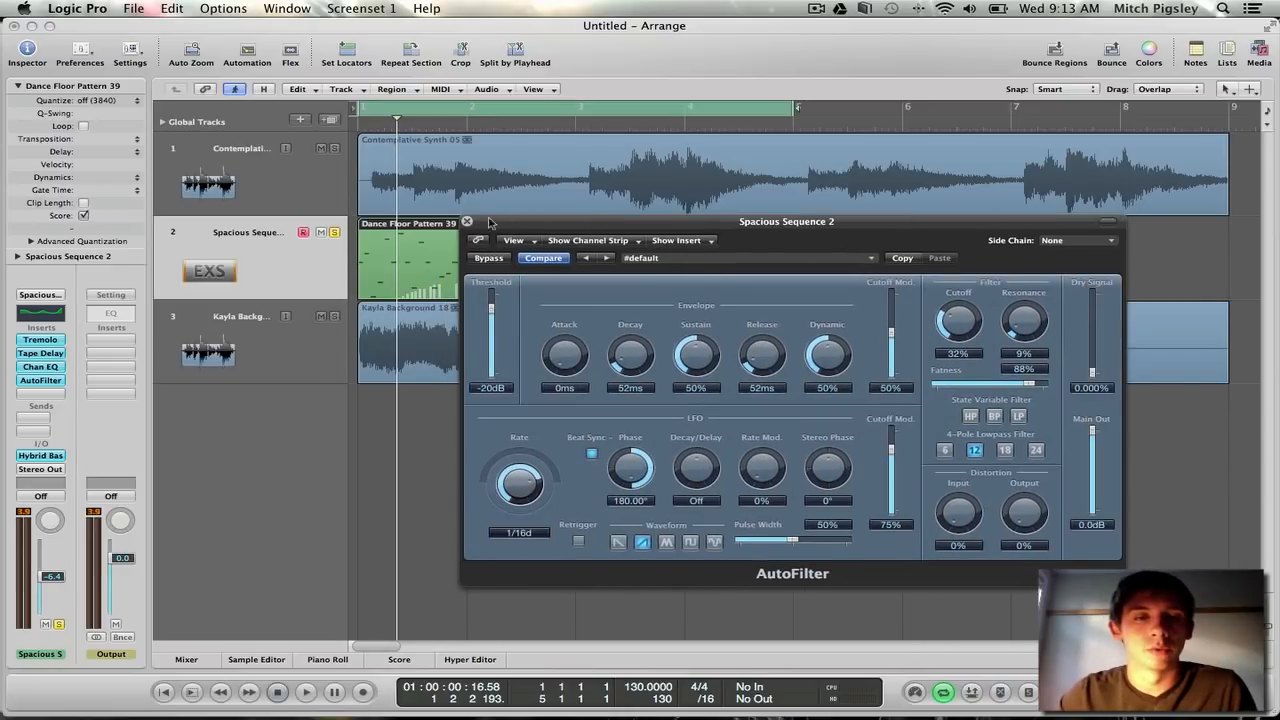
pyautogui.click(466, 221)
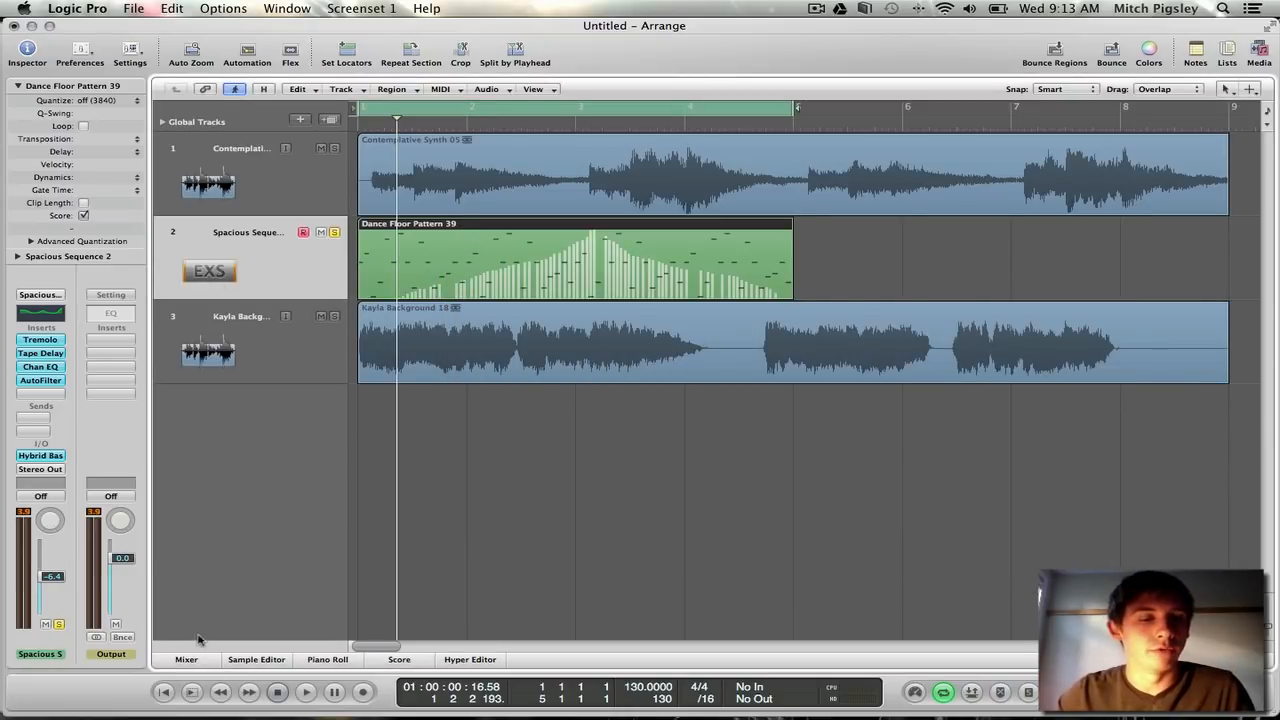
# Step: Copy the AutoFilter to the first insert slot of the Kayla Background channel in the mixer, and hide the mixer
pyautogui.click(188, 659)
pyautogui.moveTo(291, 338); pyautogui.dragTo(320, 297)
pyautogui.click(212, 655)
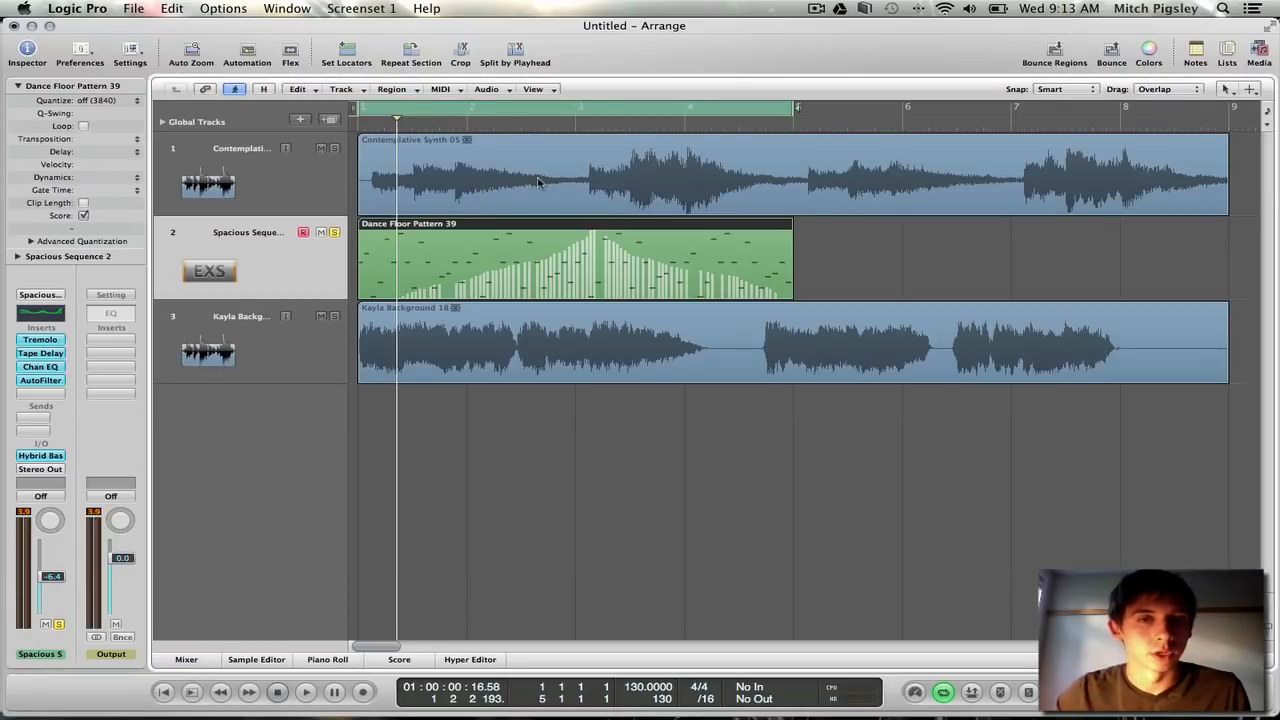
# Step: Solo the Kayla Background track instead of Spacious Sequence and extend the cycle range to bar 8
pyautogui.click(333, 233)
pyautogui.click(334, 316)
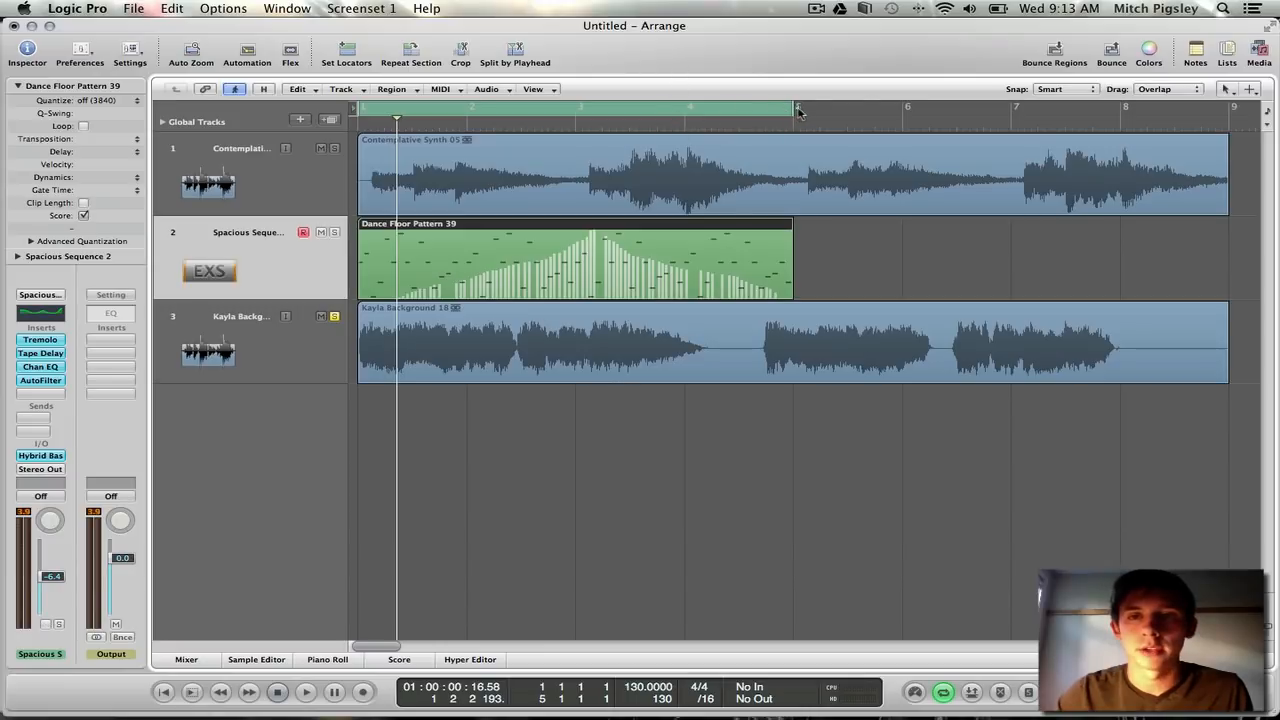
pyautogui.moveTo(798, 112); pyautogui.dragTo(1135, 105)
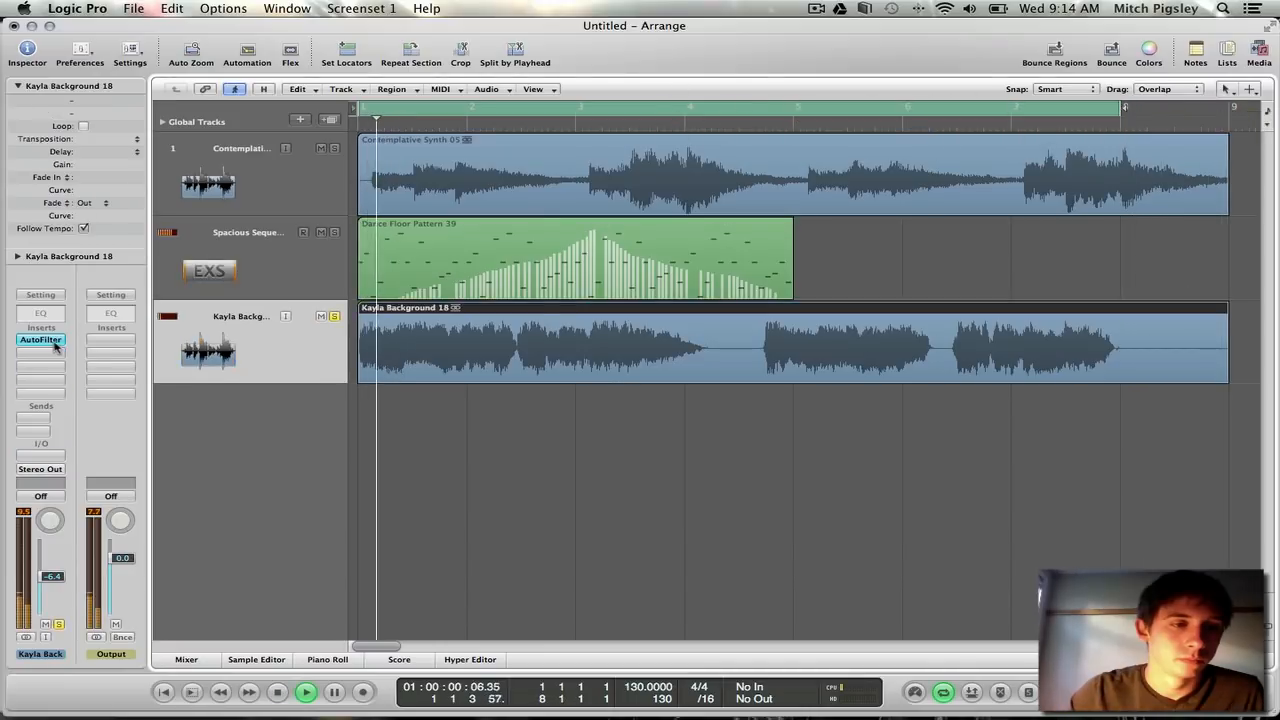
# Step: Set the Kayla Background AutoFilter's LFO to a triangle waveform at a 1/16t rate during playback, and close its window
pyautogui.doubleClick(55, 344)
pyautogui.moveTo(545, 70); pyautogui.dragTo(886, 105)
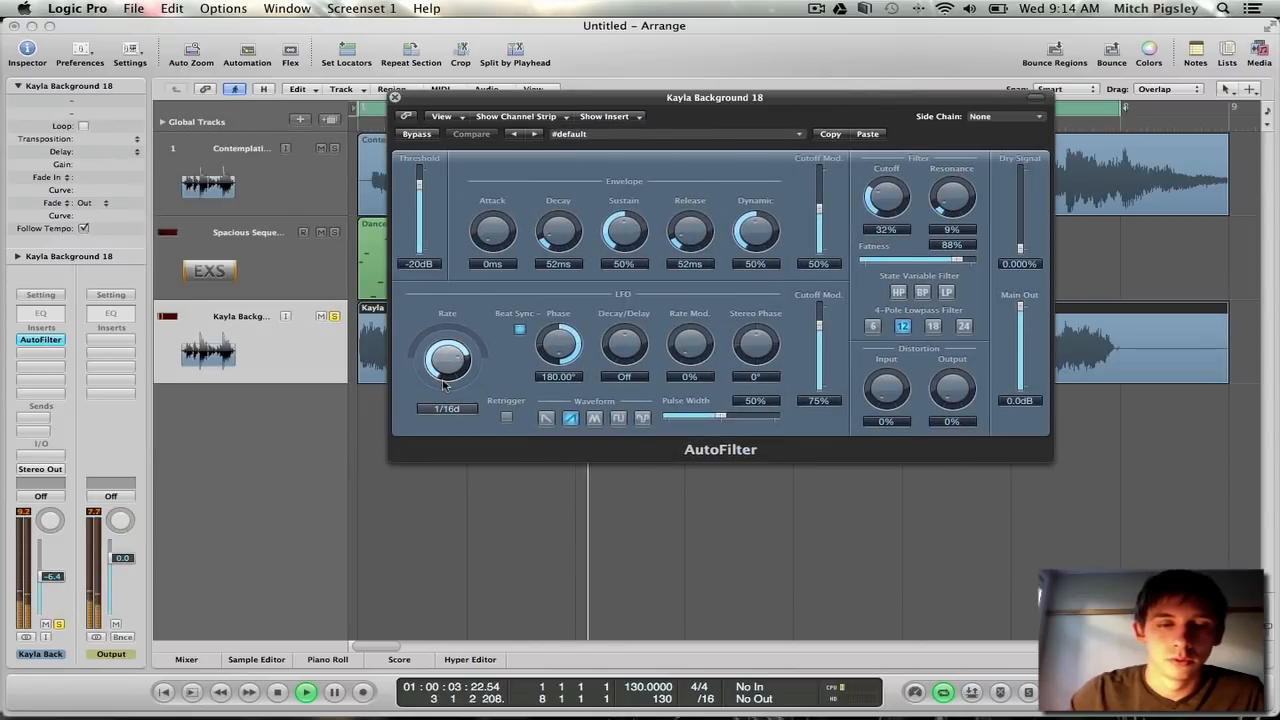
pyautogui.moveTo(445, 383); pyautogui.dragTo(453, 340)
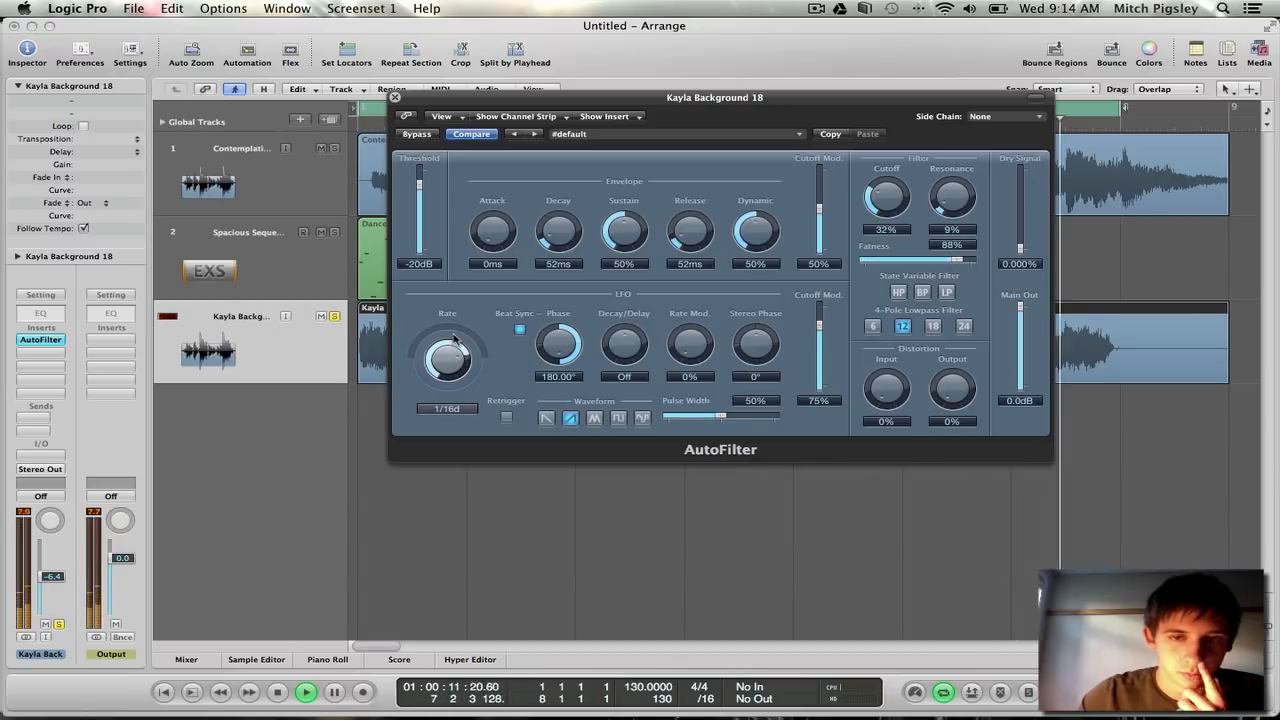
pyautogui.click(595, 419)
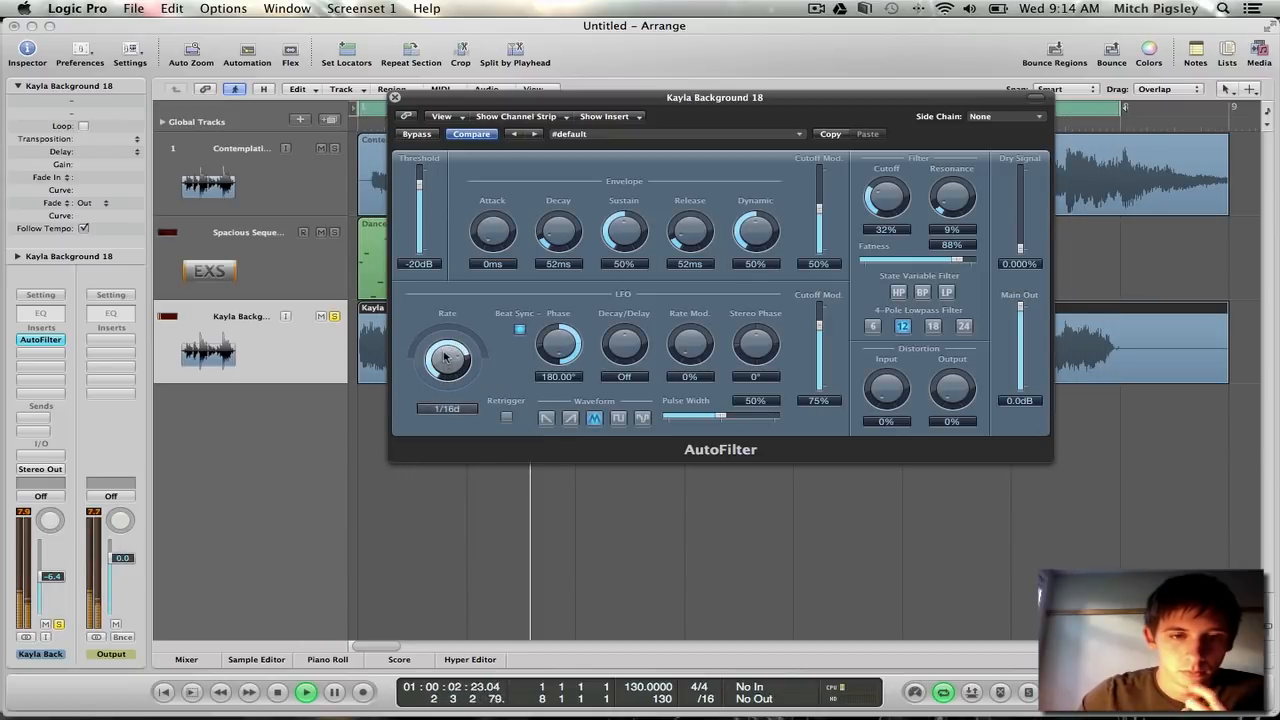
pyautogui.moveTo(445, 357); pyautogui.dragTo(445, 353)
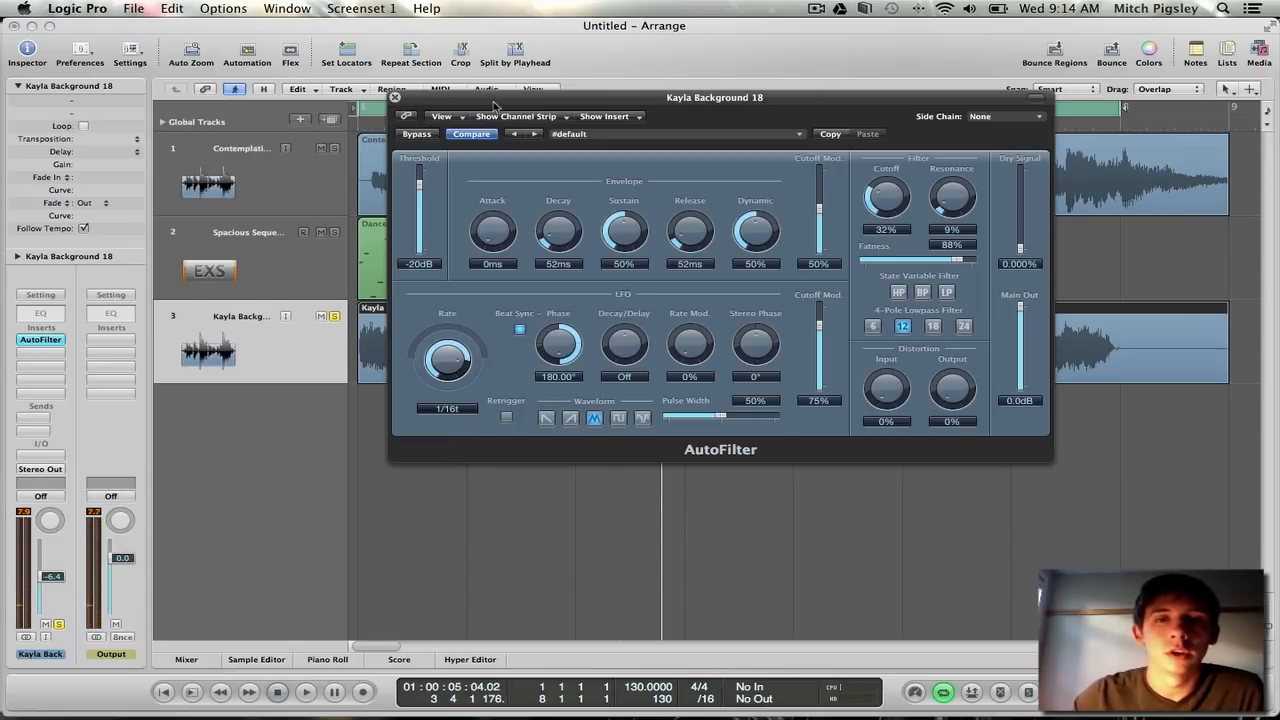
pyautogui.moveTo(493, 104); pyautogui.dragTo(540, 368)
pyautogui.click(462, 357)
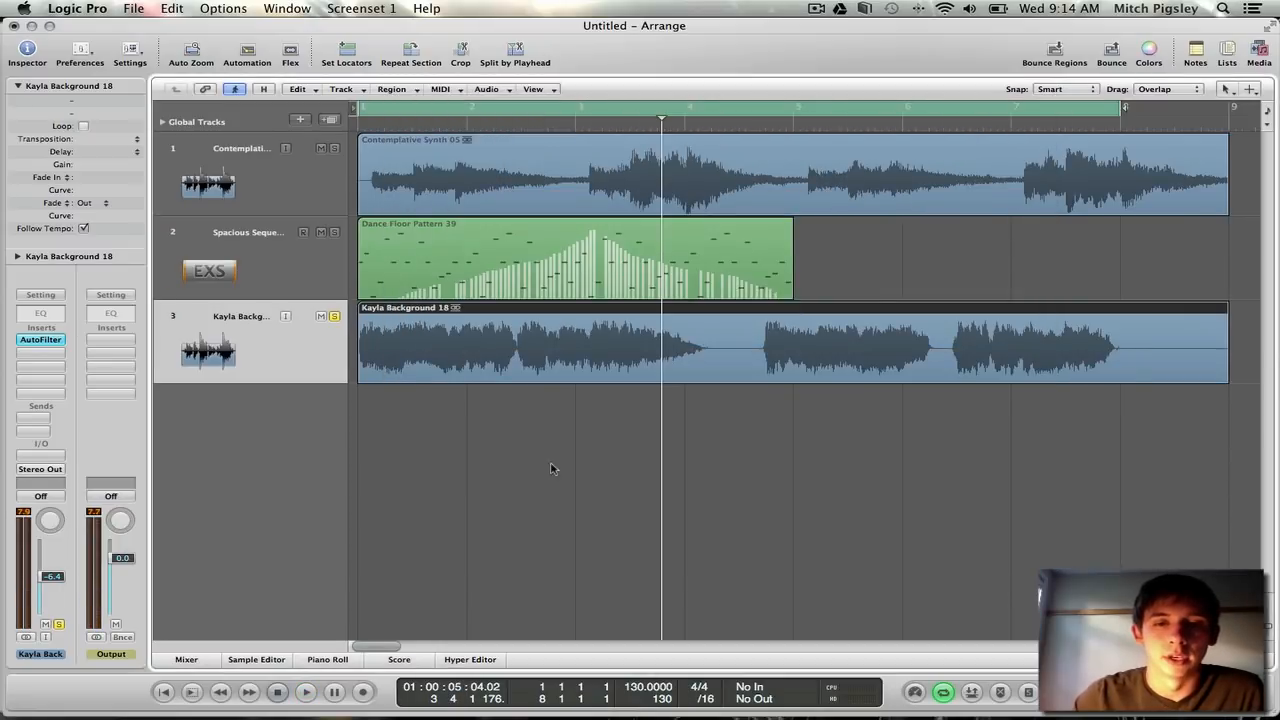